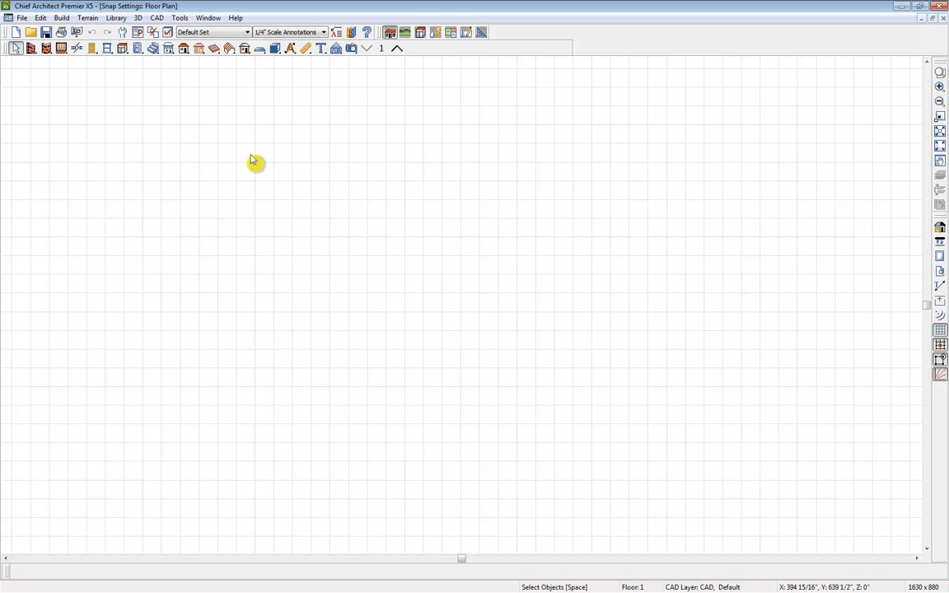
# Examine the list of snap settings available for the floor plan.
pyautogui.click(41, 18)
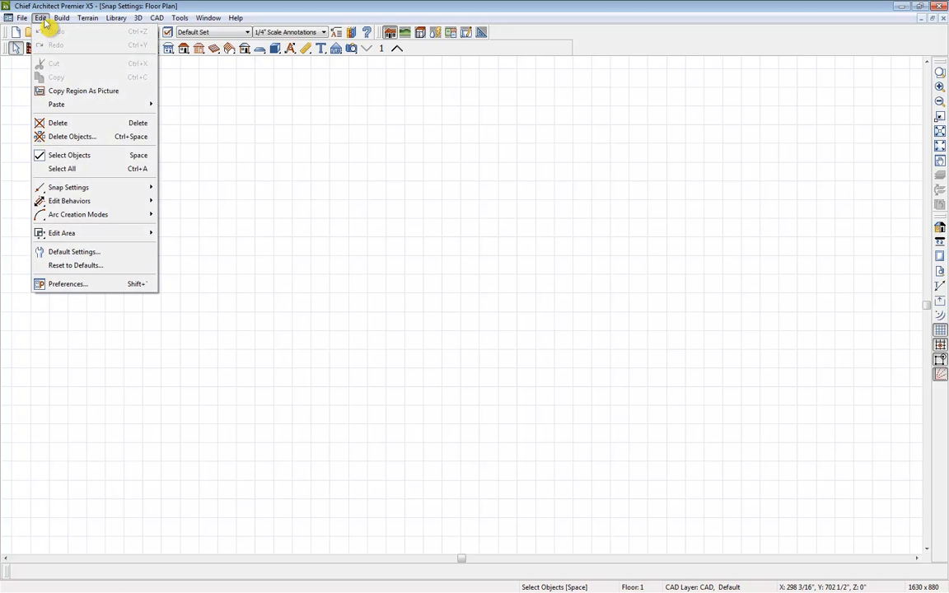
pyautogui.moveTo(51, 189)
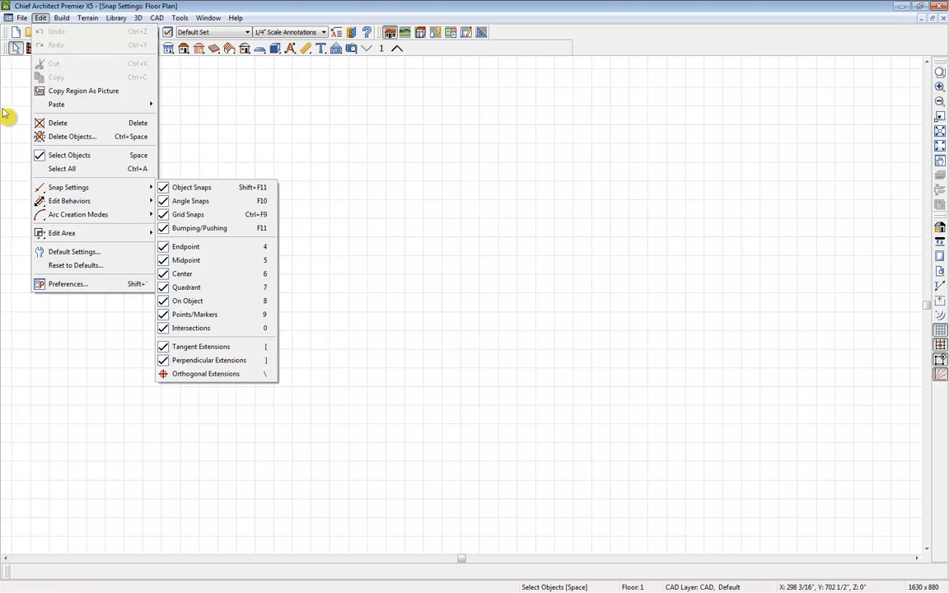
pyautogui.click(11, 81)
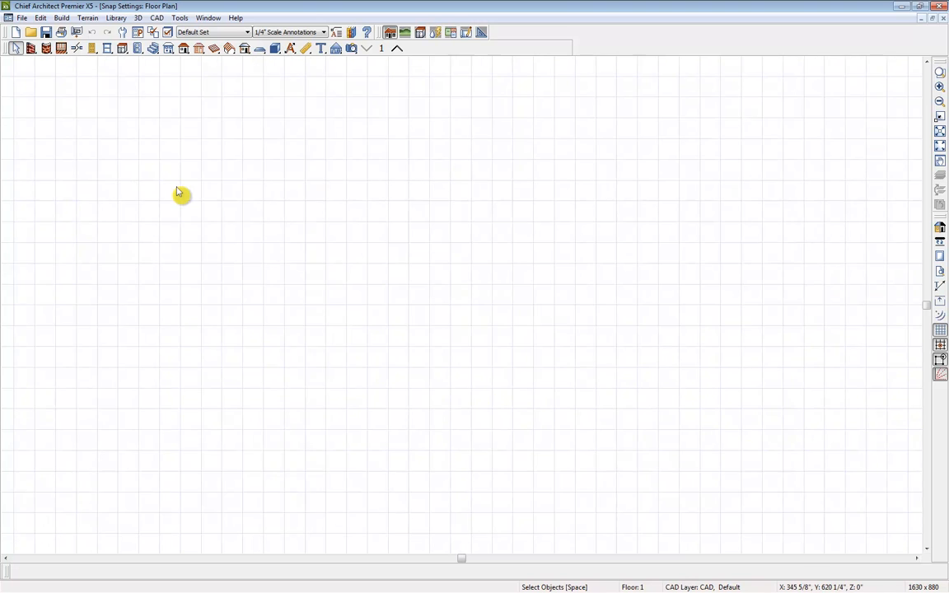
# Change the reference grid color in the General Plan Defaults to a stronger blue (RGB 151, 151, 255).
pyautogui.scroll(-5, 177, 192)
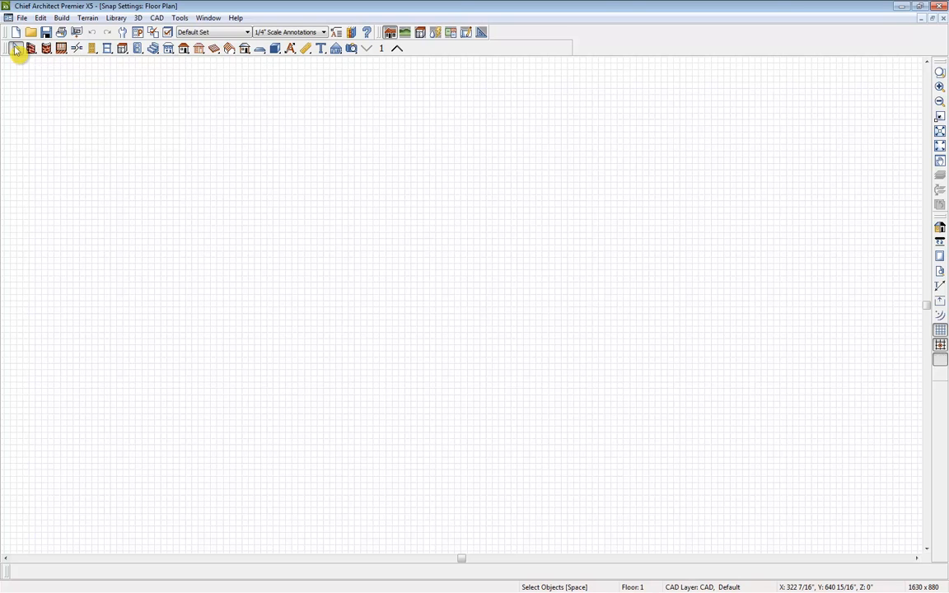
pyautogui.doubleClick(16, 50)
pyautogui.moveTo(21, 38); pyautogui.dragTo(17, 72)
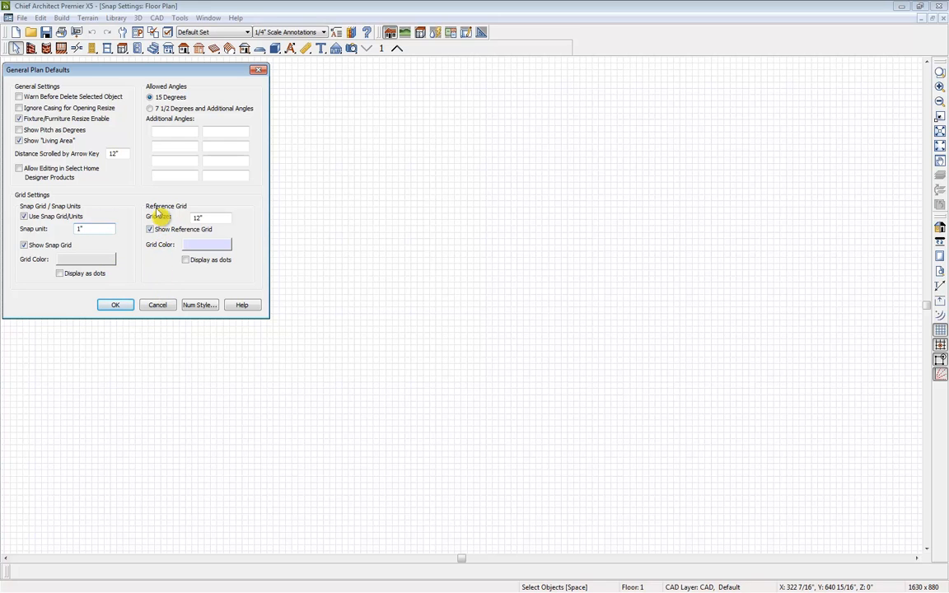
pyautogui.click(220, 247)
pyautogui.click(254, 103)
pyautogui.moveTo(254, 103); pyautogui.dragTo(257, 120)
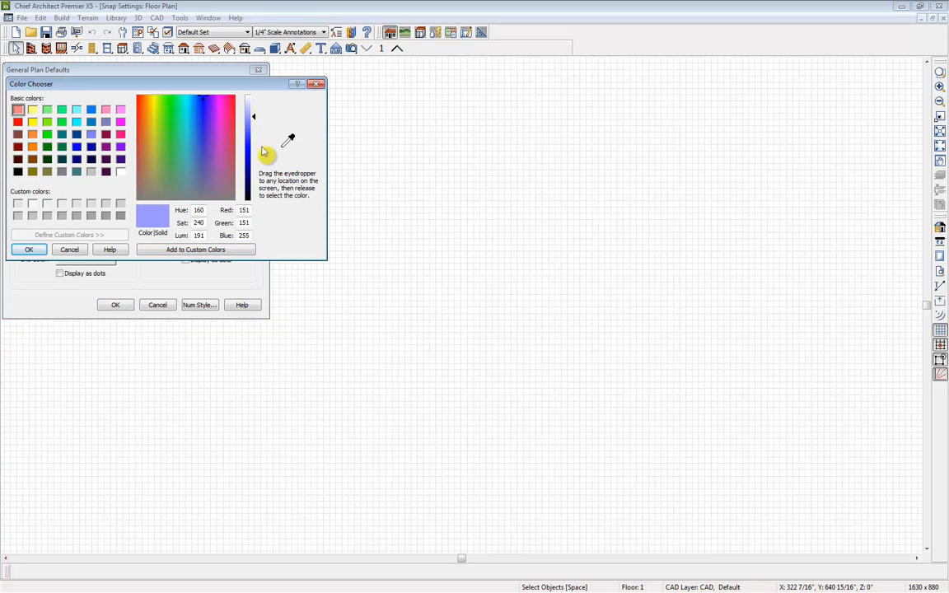
pyautogui.click(37, 250)
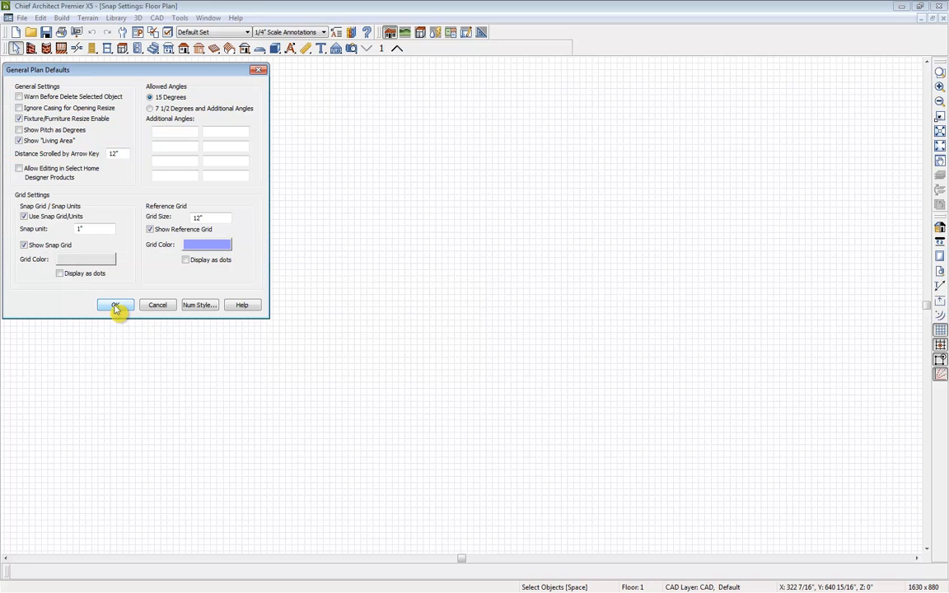
pyautogui.click(116, 306)
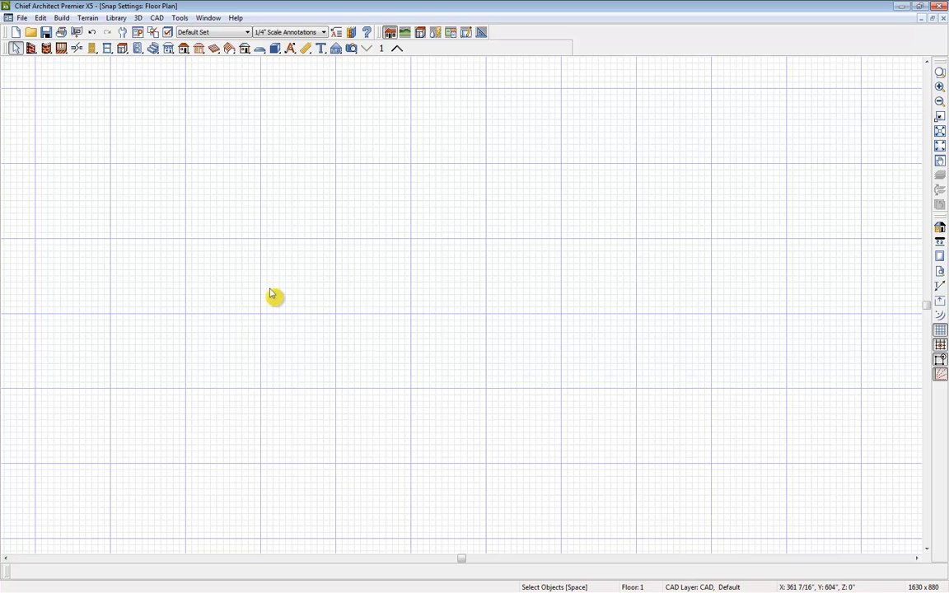
# Draw a horizontal straight exterior wall about 1'-3" long on the snap grid.
pyautogui.scroll(3, 275, 290)
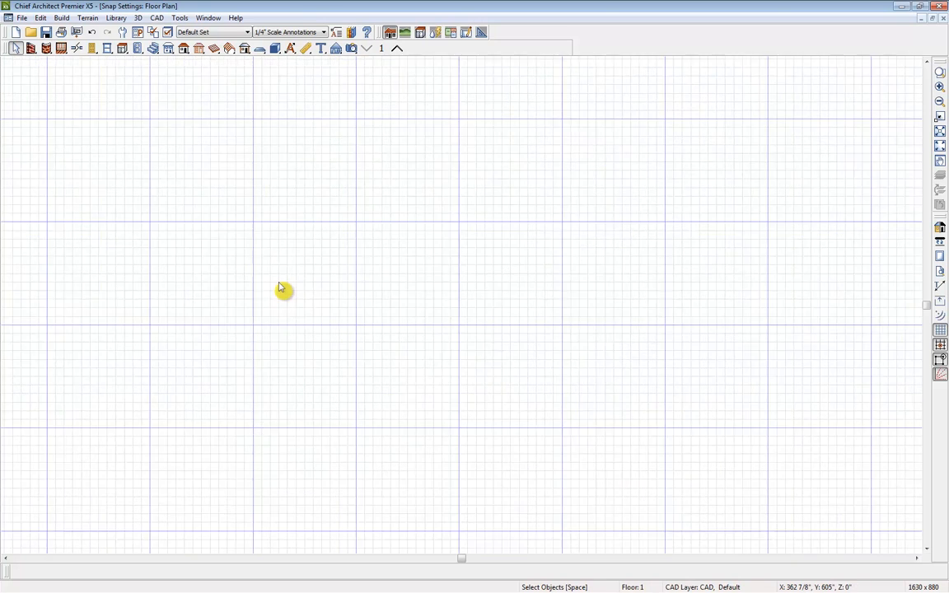
pyautogui.scroll(4, 280, 288)
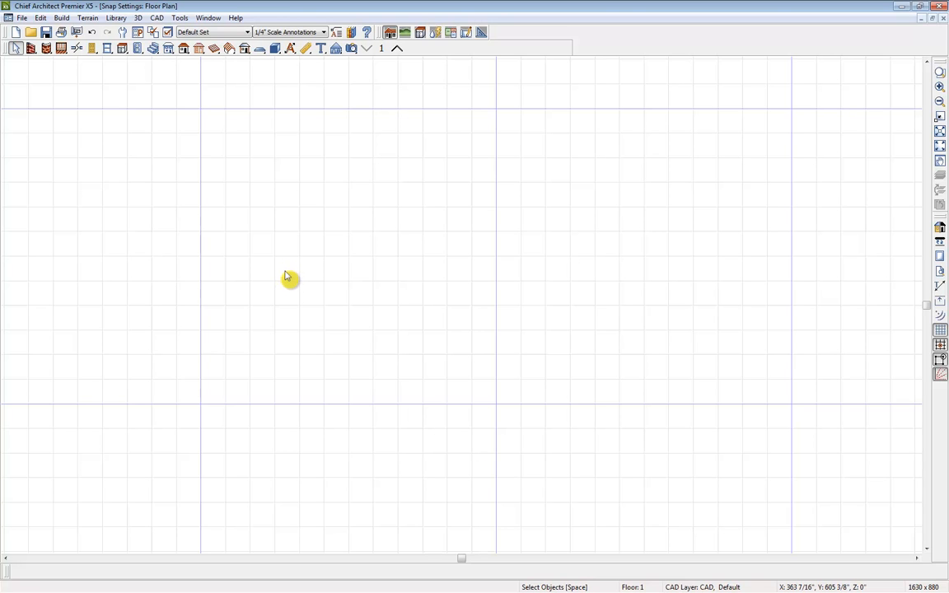
pyautogui.click(33, 47)
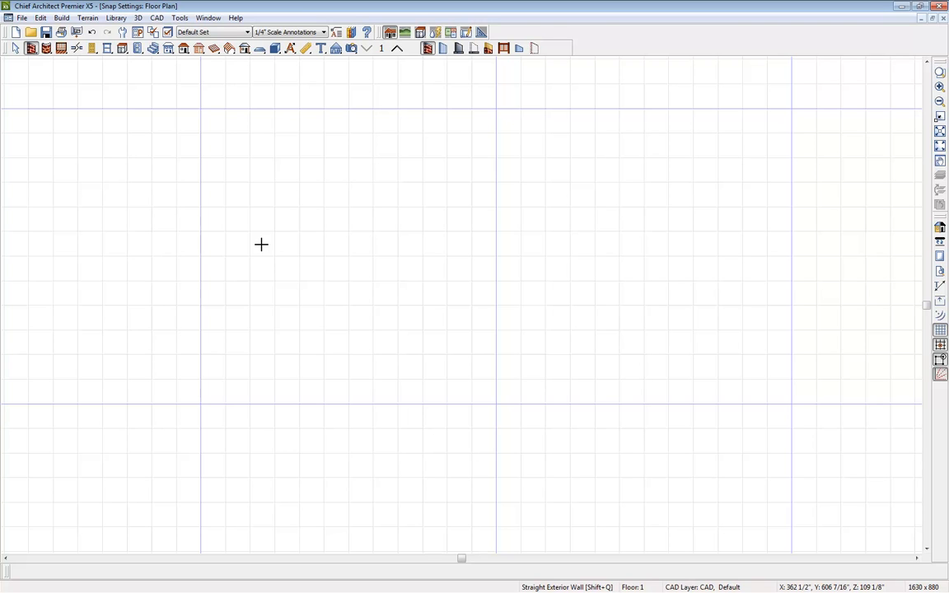
pyautogui.moveTo(262, 244); pyautogui.dragTo(407, 262)
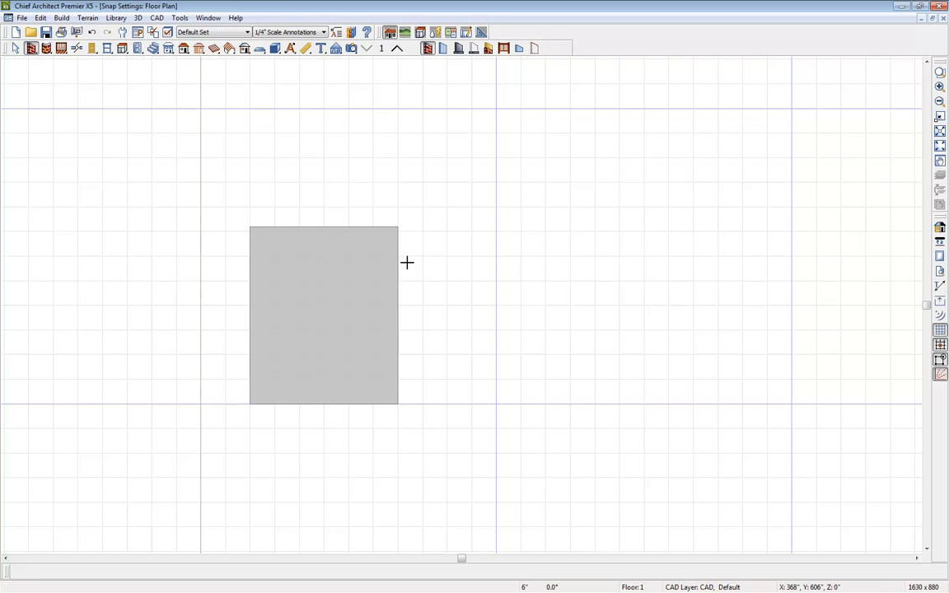
pyautogui.moveTo(407, 262); pyautogui.dragTo(616, 288)
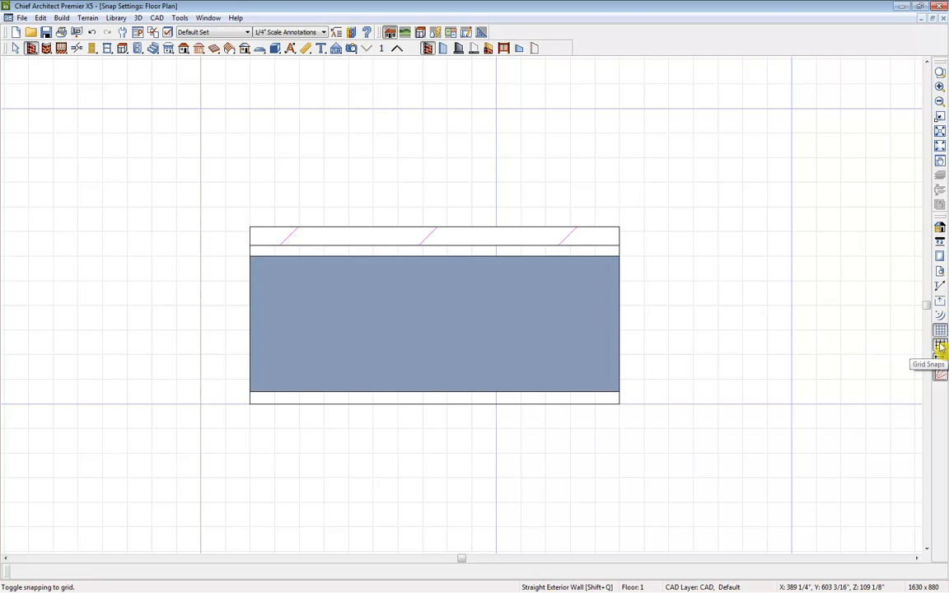
# Turn off grid snaps and stretch the wall's right end horizontally to a length of about 1'-7 5/8".
pyautogui.click(941, 348)
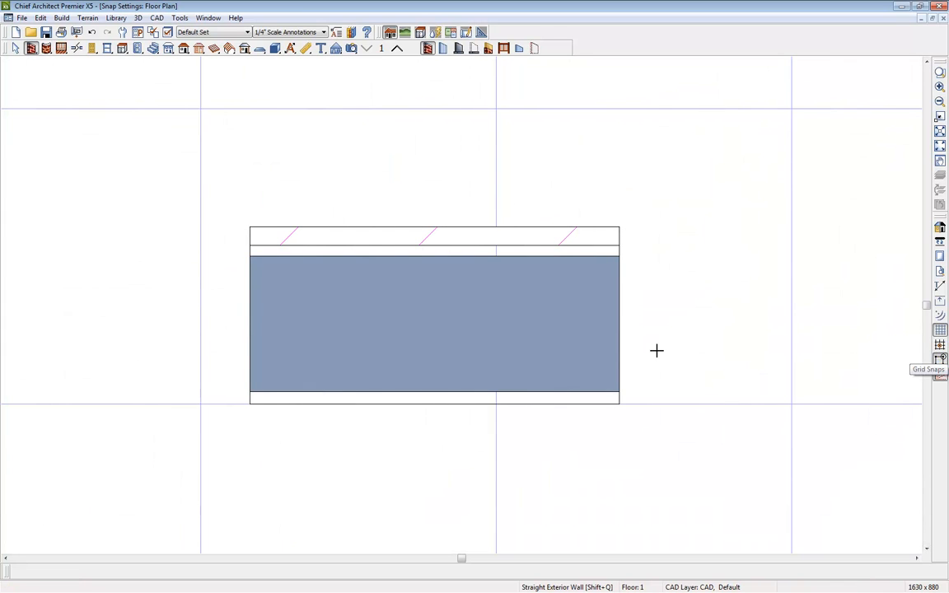
pyautogui.click(620, 262)
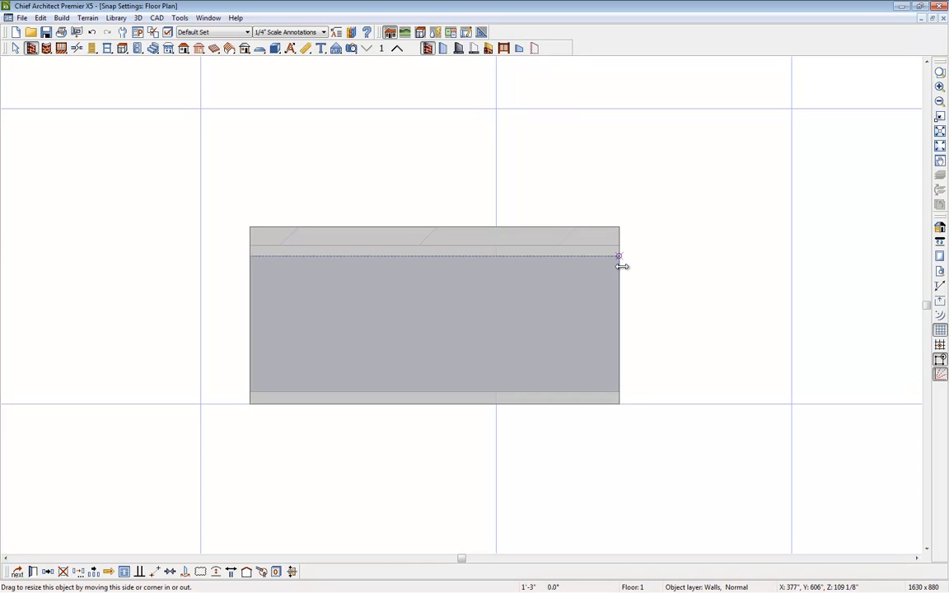
pyautogui.moveTo(622, 266); pyautogui.dragTo(735, 272)
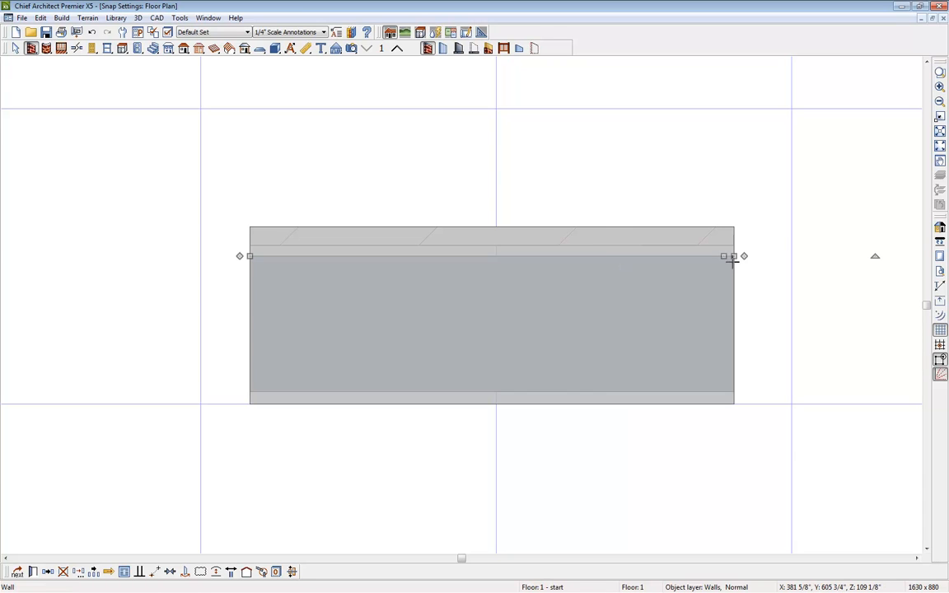
pyautogui.moveTo(735, 256)
pyautogui.mouseDown()
pyautogui.moveTo(725, 172)
pyautogui.moveTo(739, 278)
pyautogui.moveTo(724, 374)
pyautogui.moveTo(738, 304)
pyautogui.mouseUp()
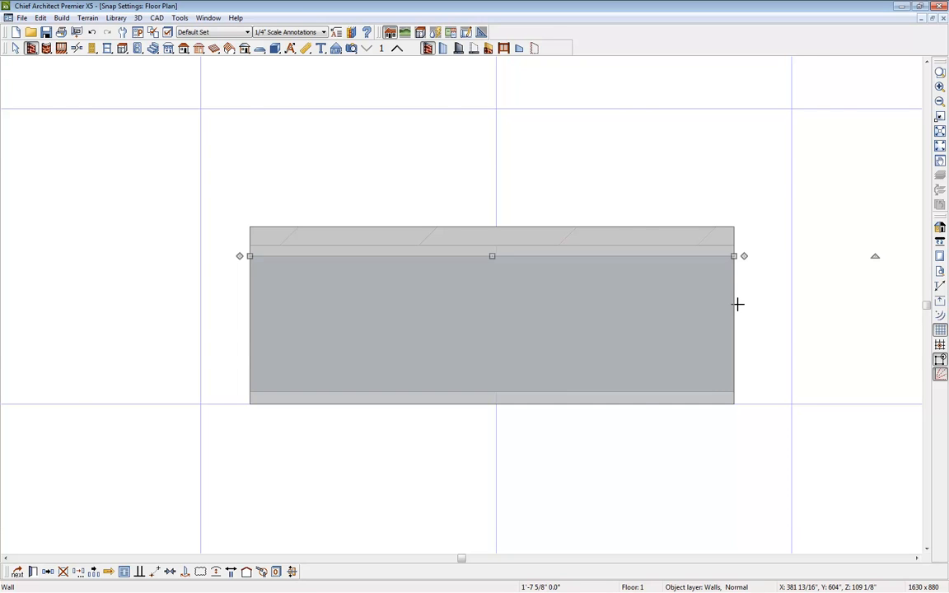
# Turn grid snaps back on and set the plan's allowed angles to 7 1/2 Degrees and Additional Angles.
pyautogui.hotkey('ctrl', 'g')
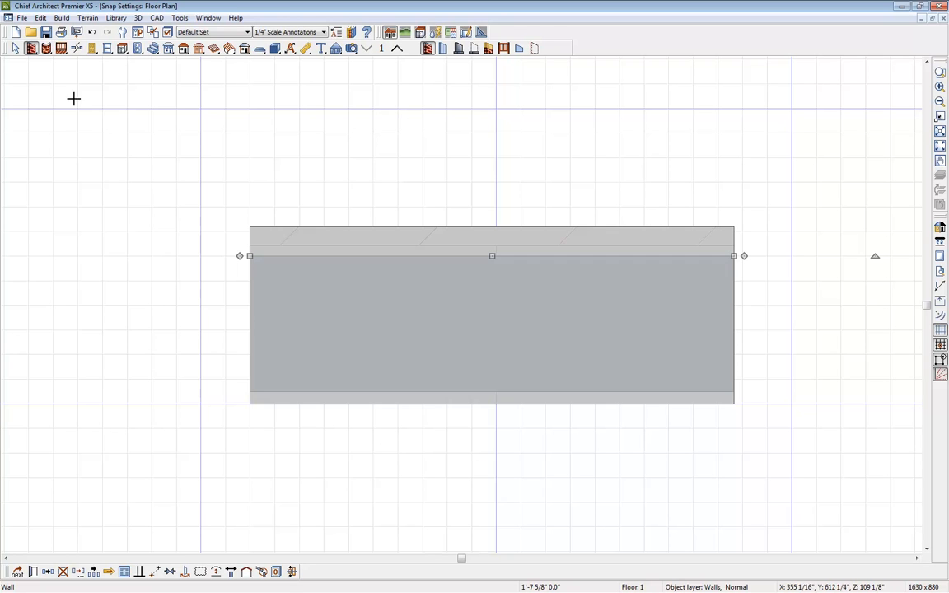
pyautogui.doubleClick(17, 50)
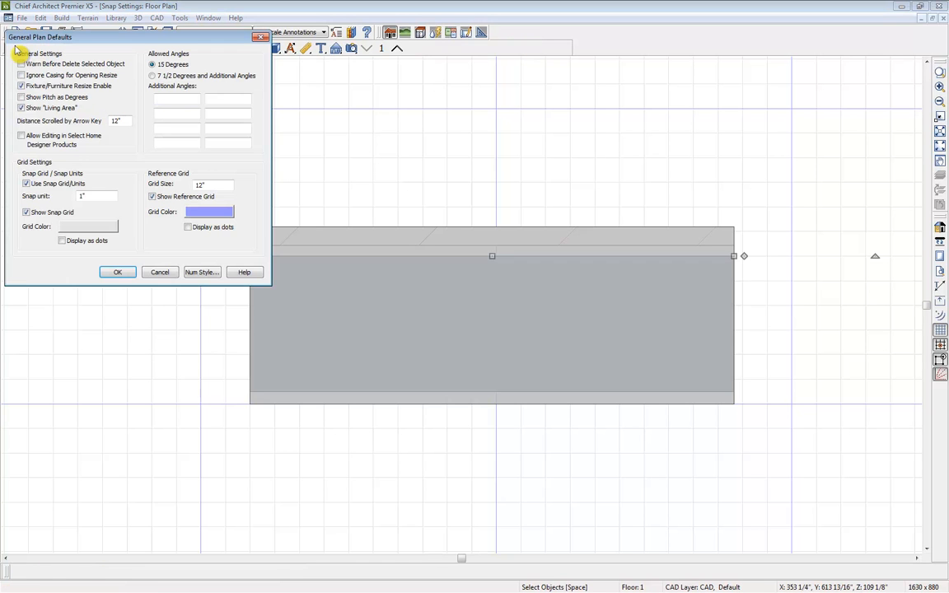
pyautogui.click(157, 76)
pyautogui.click(204, 102)
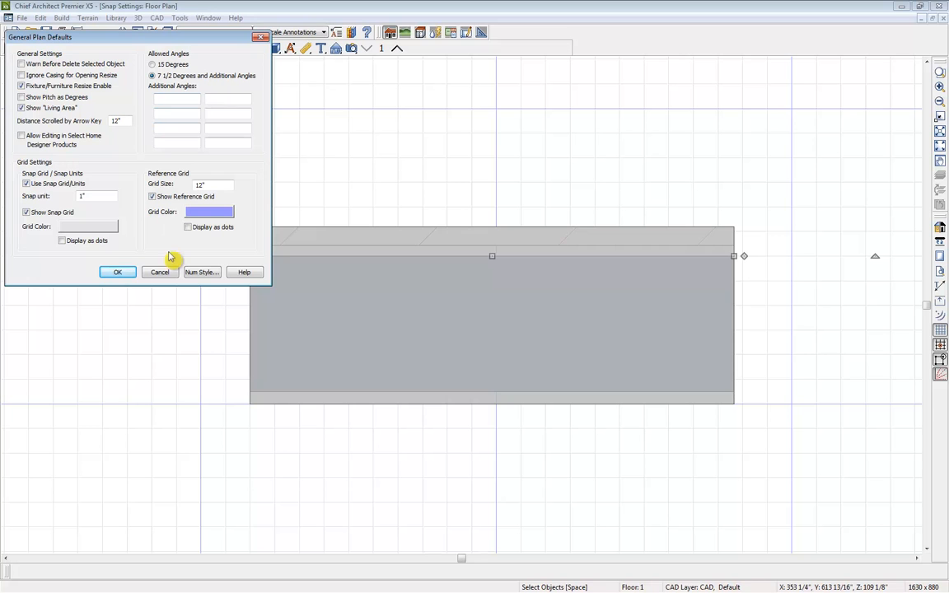
pyautogui.click(114, 274)
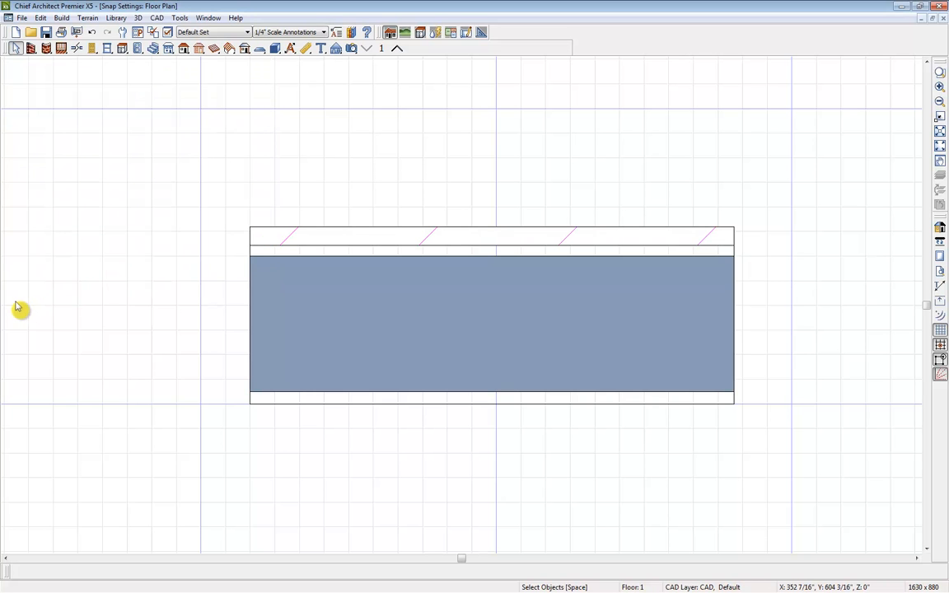
# Swing the wall's right end through 22.5° and 337.5°, leaving the wall lengthened and horizontal.
pyautogui.scroll(-1, 10, 307)
pyautogui.scroll(-2, 10, 307)
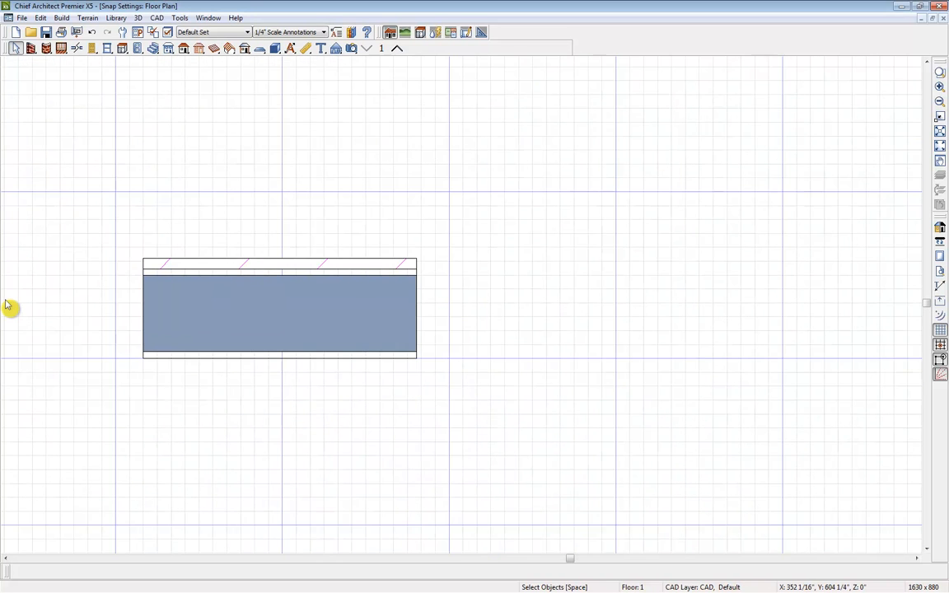
pyautogui.scroll(-2, 42, 328)
pyautogui.scroll(-1, 79, 342)
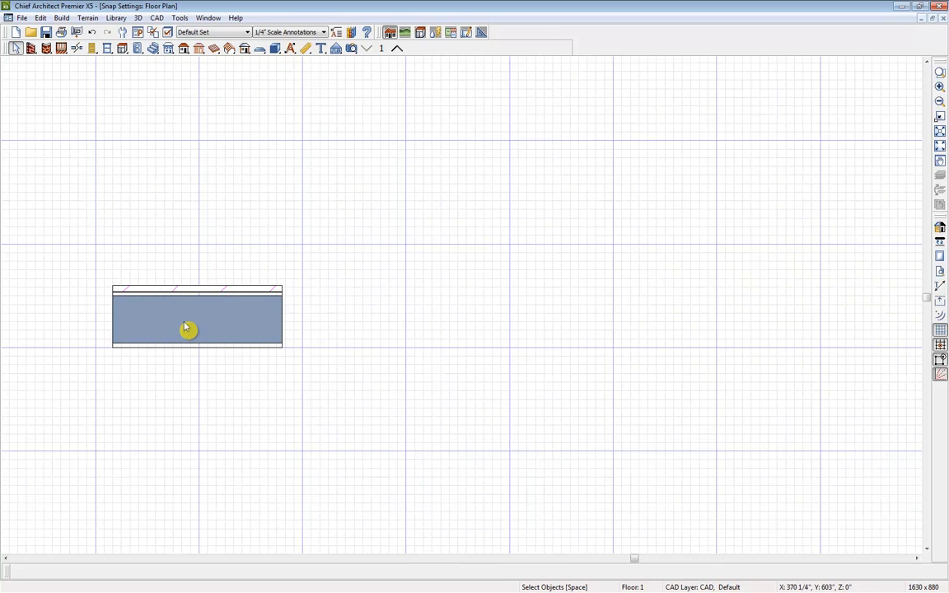
pyautogui.click(187, 329)
pyautogui.moveTo(284, 311); pyautogui.dragTo(552, 135)
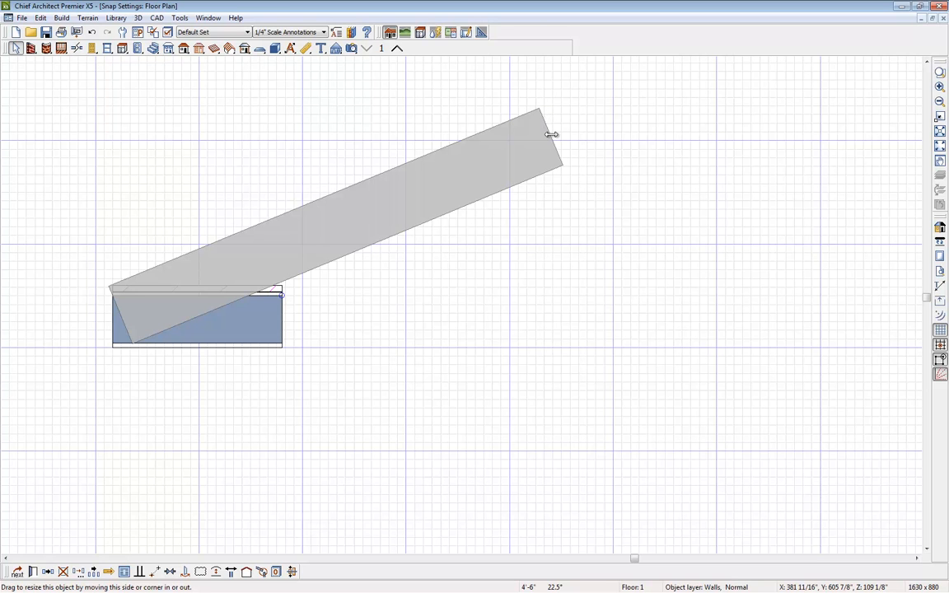
pyautogui.moveTo(552, 134); pyautogui.dragTo(560, 493)
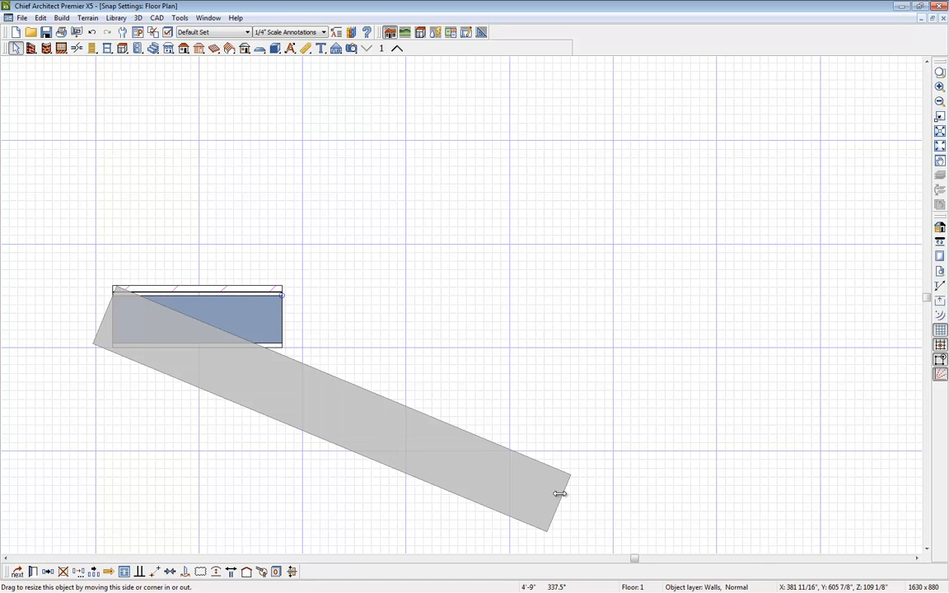
pyautogui.moveTo(559, 494); pyautogui.dragTo(600, 314)
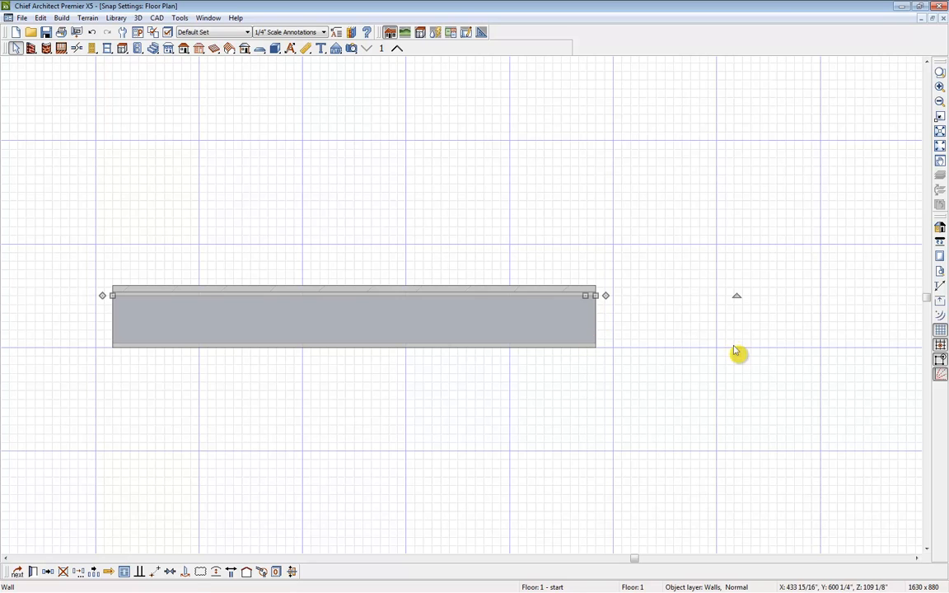
# Turn off angle snaps and swing the wall's right end upward into a sloped position.
pyautogui.click(940, 375)
pyautogui.moveTo(596, 295); pyautogui.dragTo(578, 108)
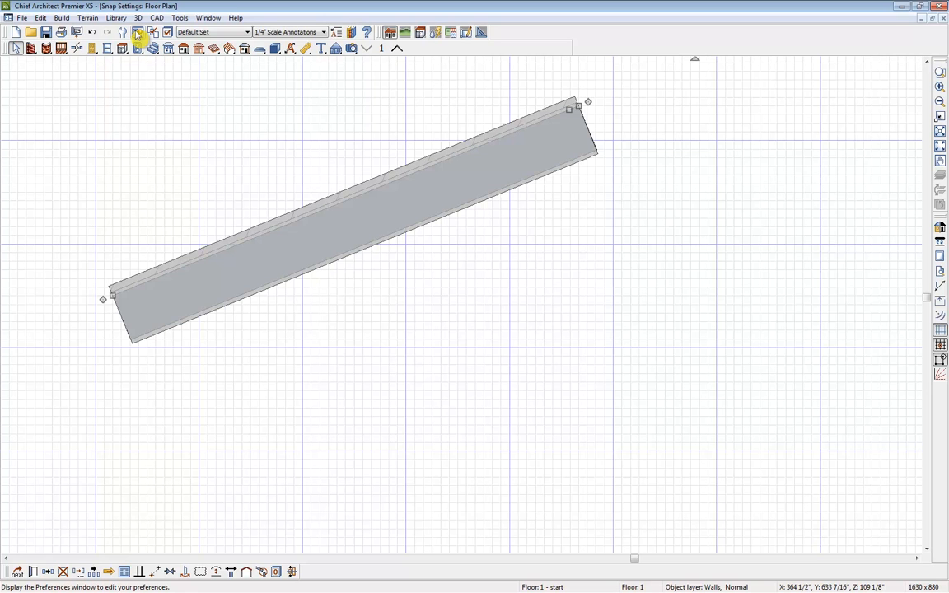
# Enable Angle Snaps and Display Angle Snap Grid in the Snap Properties preferences.
pyautogui.click(137, 33)
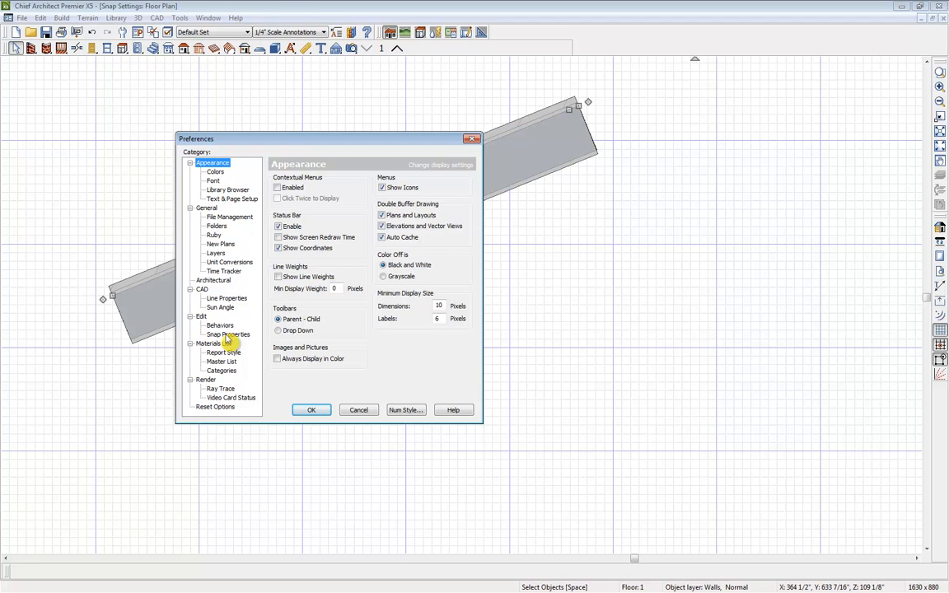
pyautogui.click(227, 334)
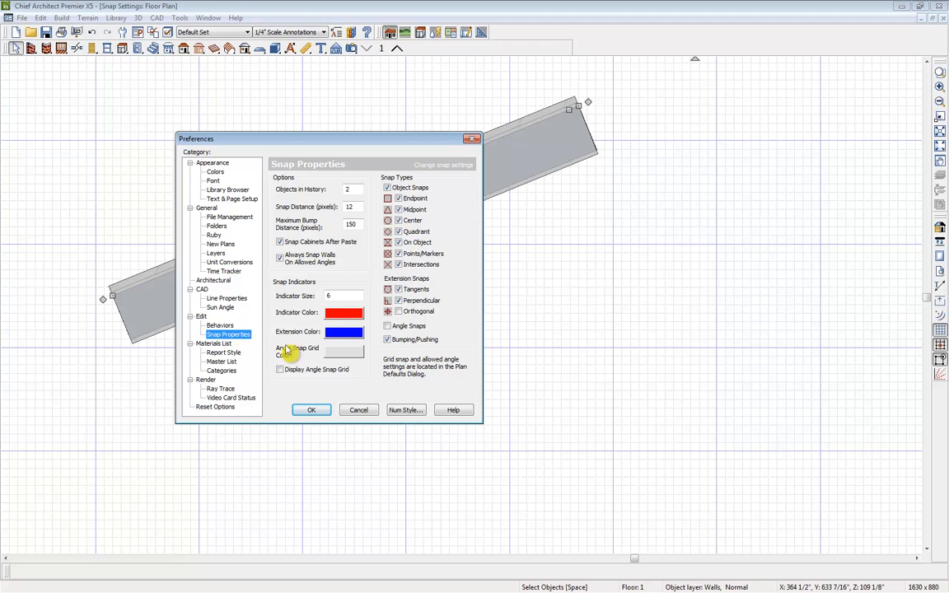
pyautogui.click(388, 327)
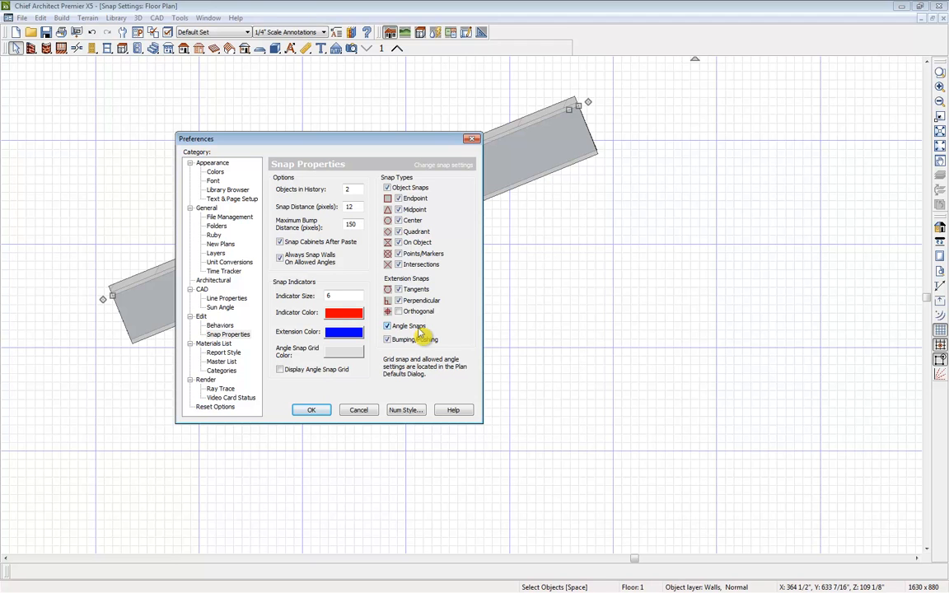
pyautogui.click(280, 370)
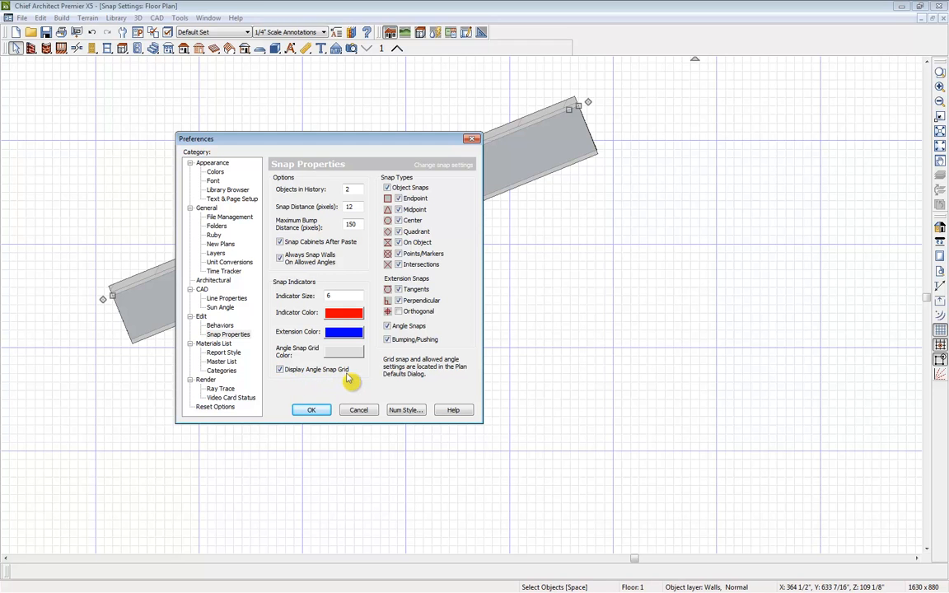
pyautogui.click(313, 410)
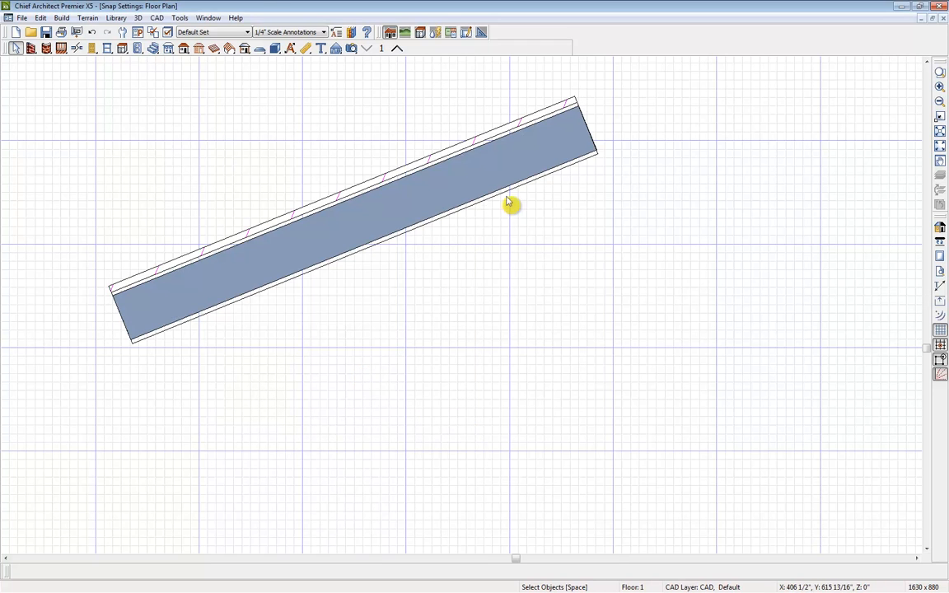
# Swing the sloped wall back to 0° and stretch it to 5' using the angle snap grid.
pyautogui.click(530, 160)
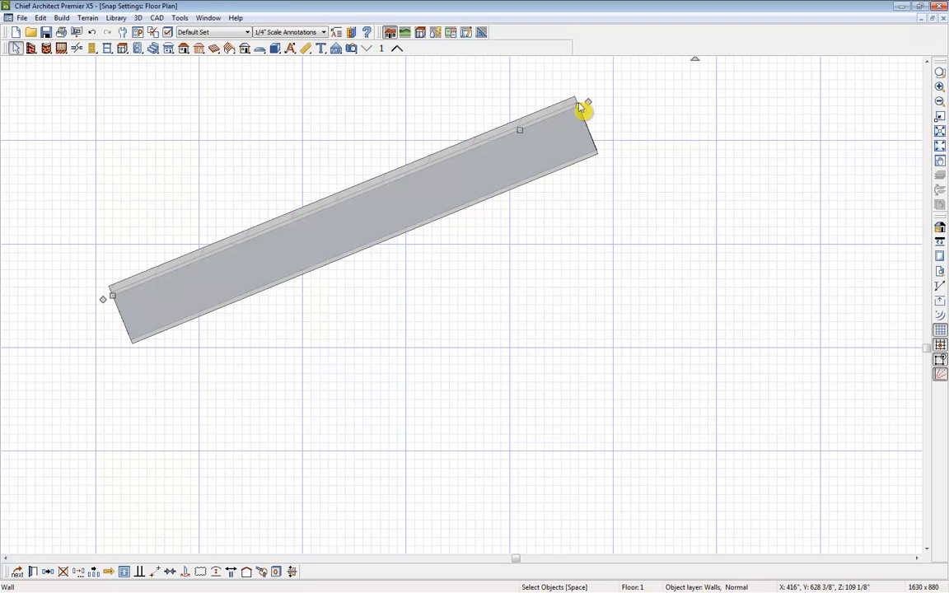
pyautogui.moveTo(587, 101); pyautogui.dragTo(633, 286)
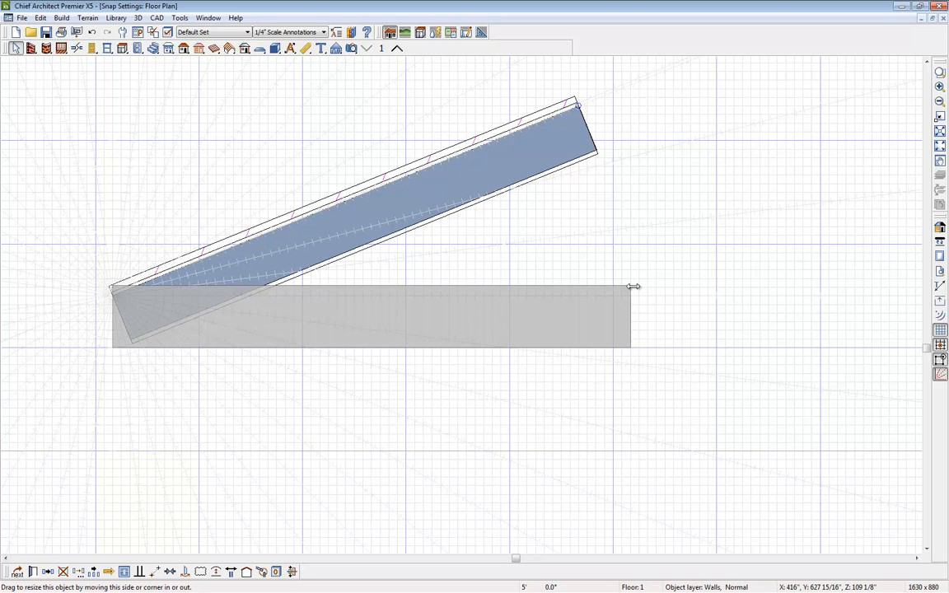
pyautogui.moveTo(633, 287); pyautogui.dragTo(636, 292)
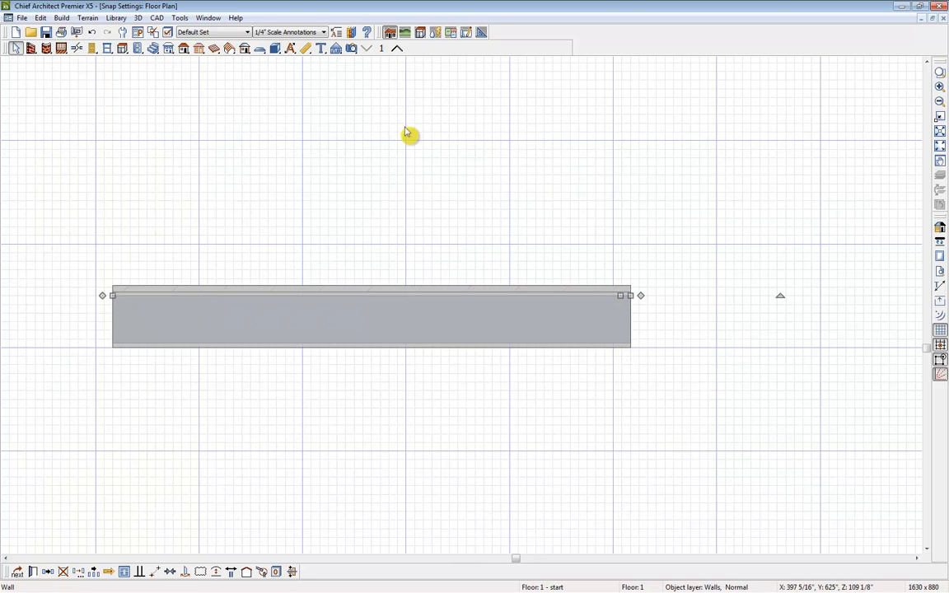
# Turn off Display Angle Snap Grid in the Snap Properties preferences.
pyautogui.click(138, 32)
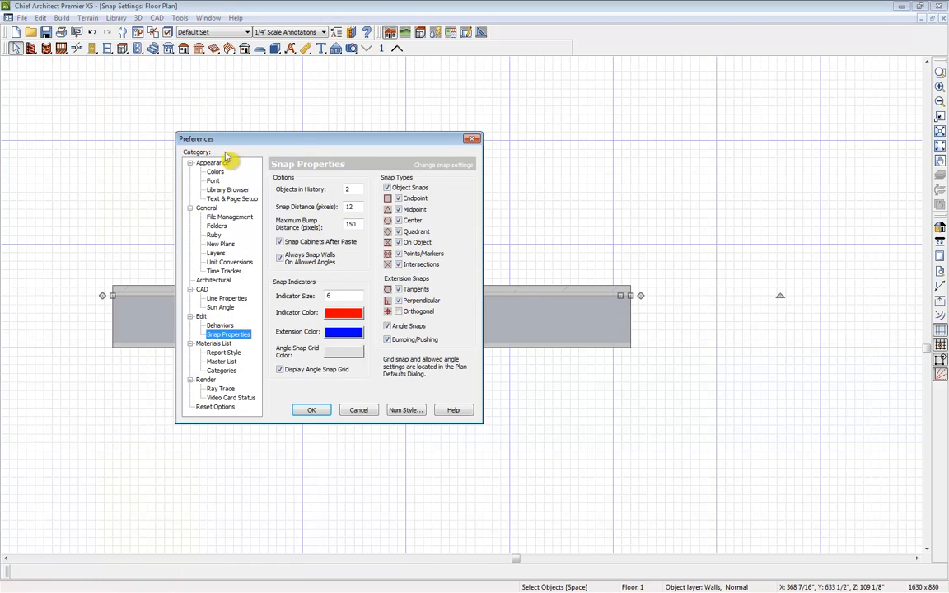
pyautogui.click(284, 370)
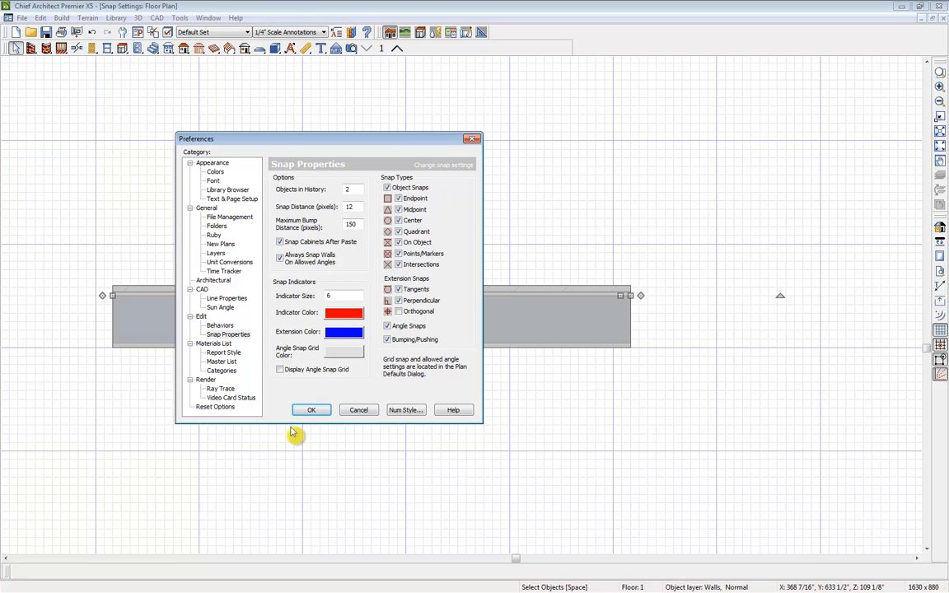
pyautogui.click(312, 410)
# Draw the walls needed to form a closed square room in the floor plan.
pyautogui.scroll(-4, 459, 430)
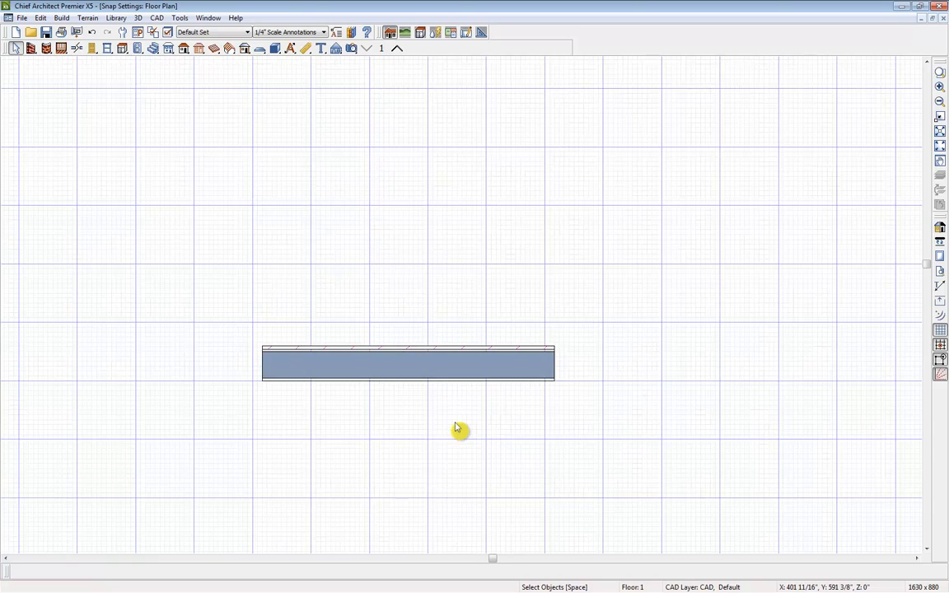
pyautogui.moveTo(458, 435); pyautogui.dragTo(447, 301, button='middle')
pyautogui.click(468, 245)
pyautogui.moveTo(511, 244); pyautogui.dragTo(323, 244)
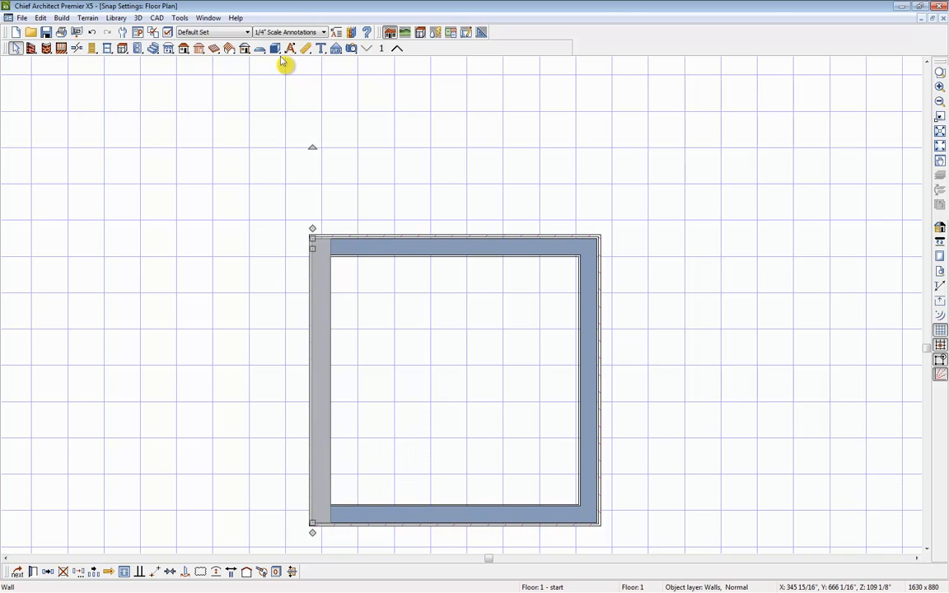
# Place a B24R base cabinet at the midpoint snap on the inner face of the room's upper wall.
pyautogui.click(124, 49)
pyautogui.click(332, 257)
pyautogui.moveTo(335, 259); pyautogui.dragTo(407, 286)
pyautogui.scroll(3, 407, 286)
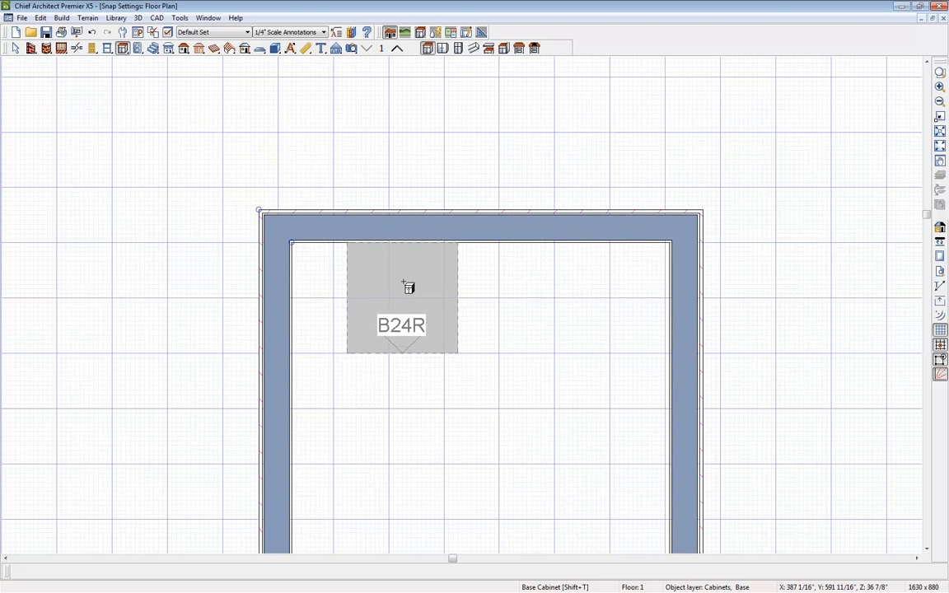
pyautogui.scroll(3, 409, 287)
pyautogui.moveTo(408, 283); pyautogui.dragTo(382, 229)
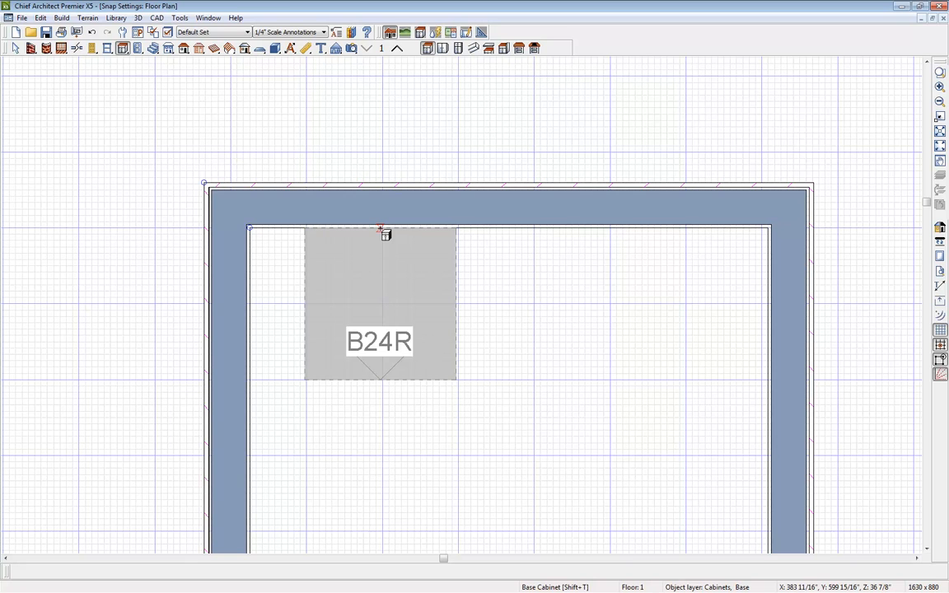
pyautogui.moveTo(380, 229); pyautogui.dragTo(255, 233)
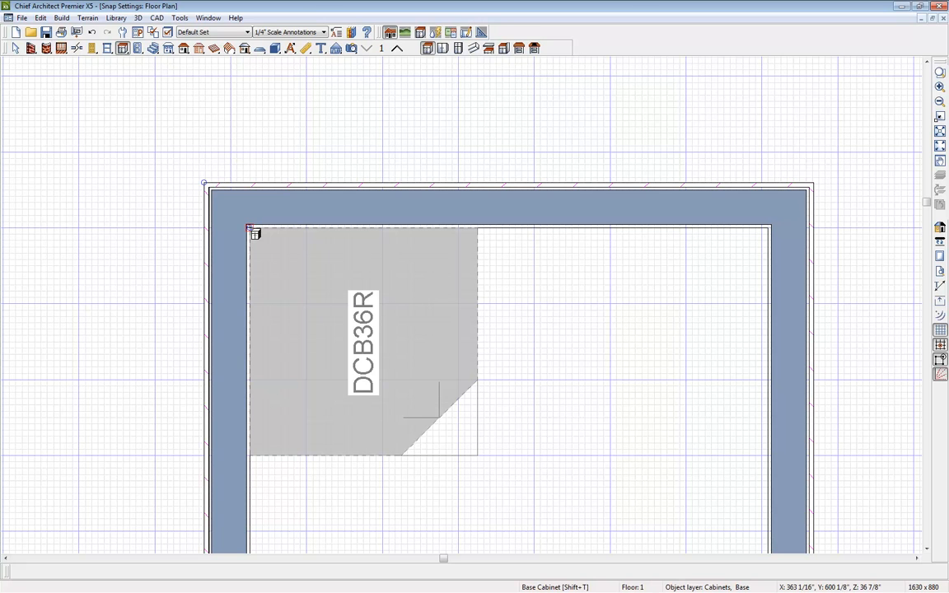
pyautogui.scroll(3, 250, 231)
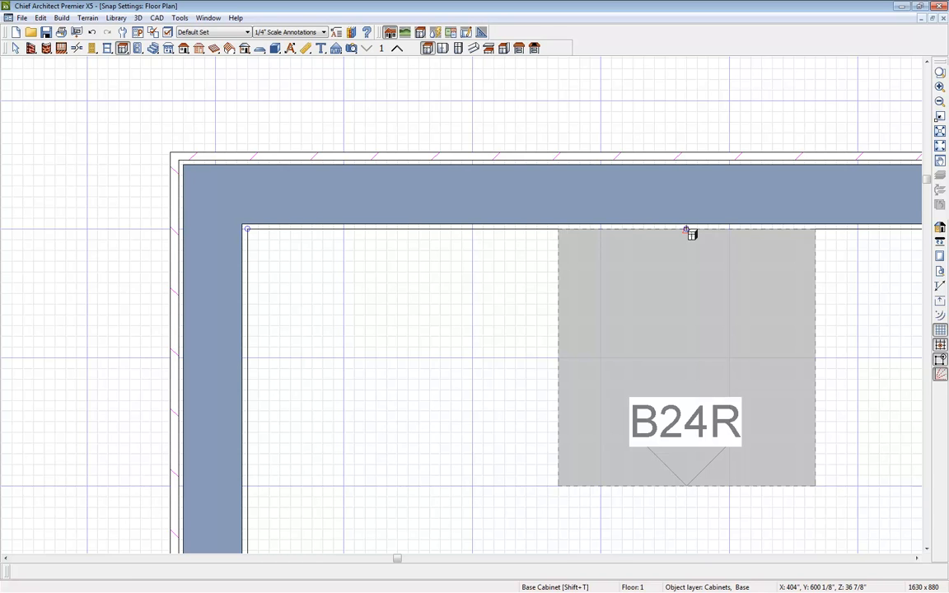
pyautogui.click(685, 232)
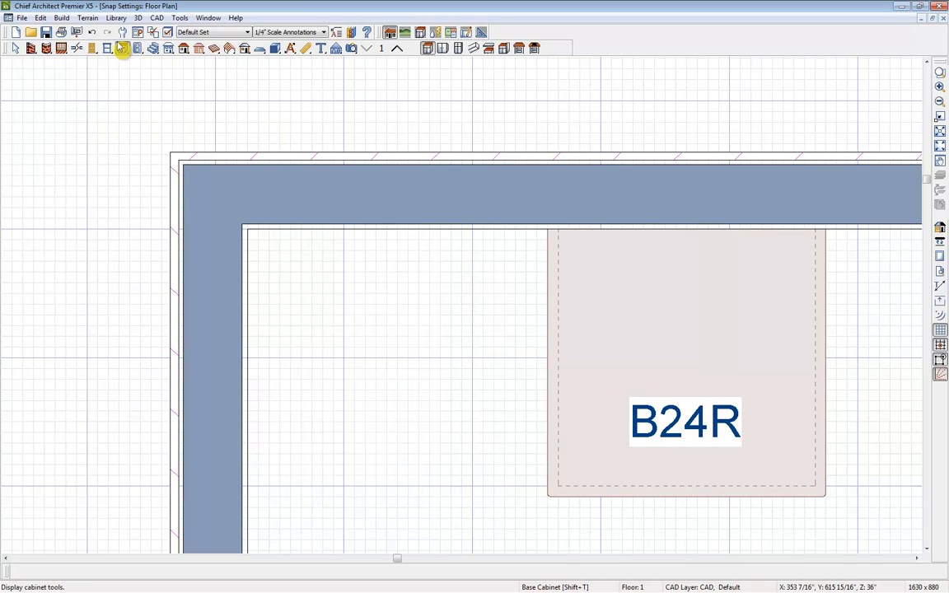
# Place a light at the center snap of the B24R base cabinet.
pyautogui.click(136, 49)
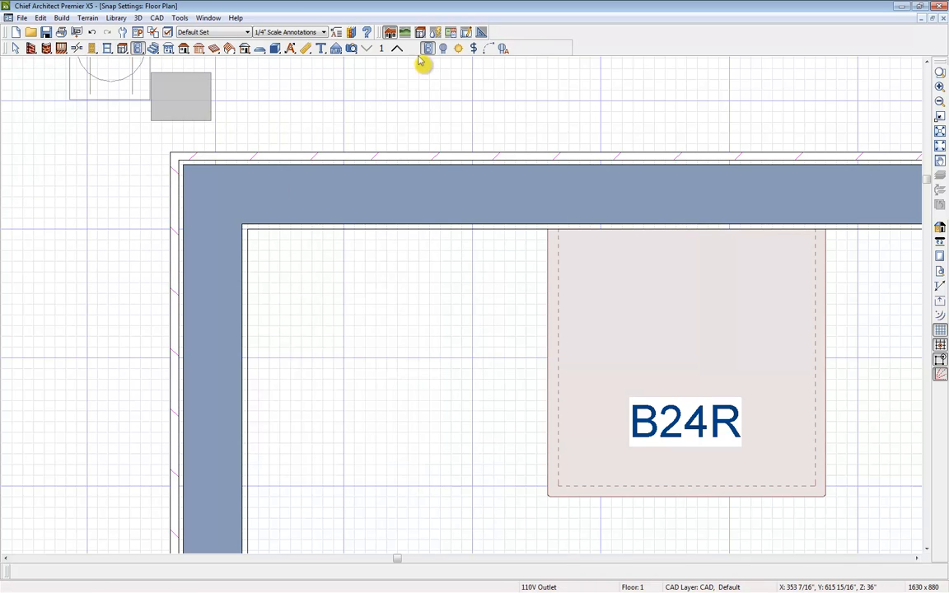
pyautogui.click(459, 50)
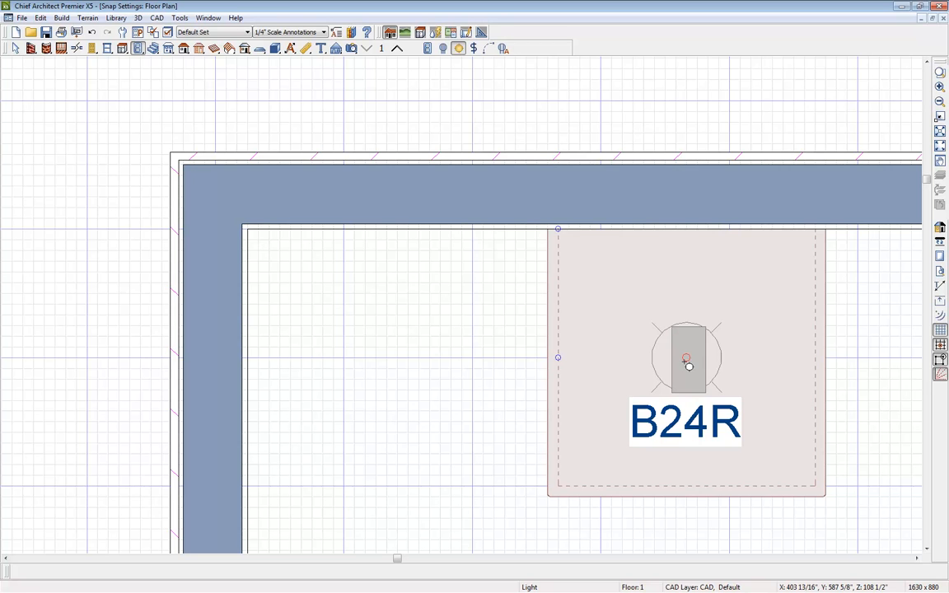
pyautogui.click(689, 366)
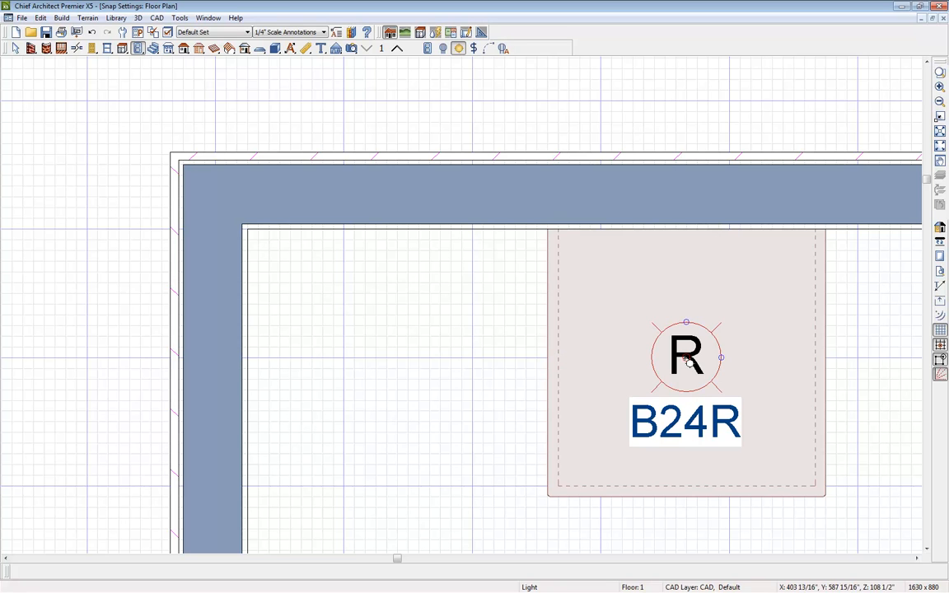
# Trace the extension line from the light past the cabinet's left side and review the Snap Settings options.
pyautogui.moveTo(648, 359); pyautogui.dragTo(490, 362)
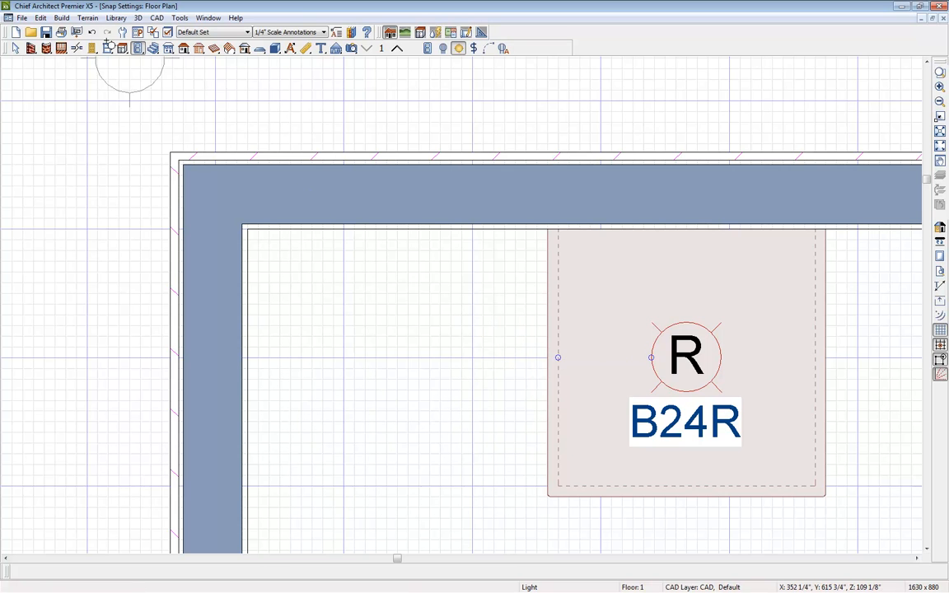
pyautogui.click(40, 18)
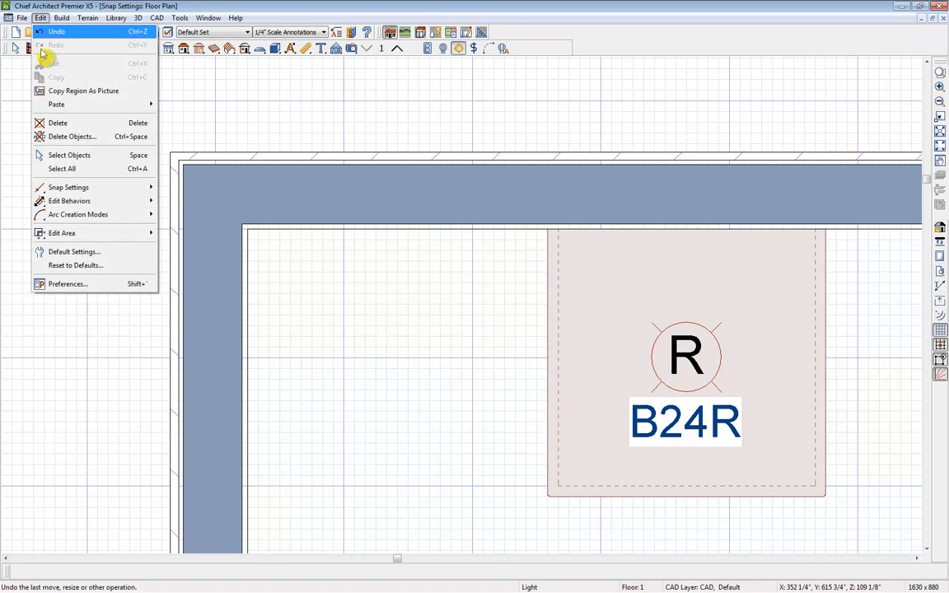
pyautogui.moveTo(50, 191)
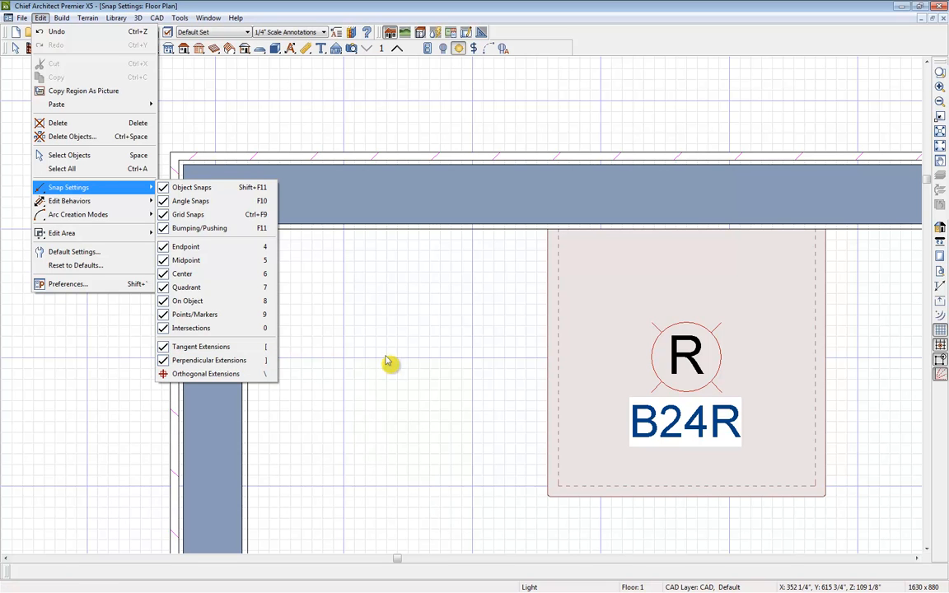
# Place a second light to the left of the cabinet, level with the first, and try moving it straight up toward the wall.
pyautogui.click(424, 365)
pyautogui.click(423, 358)
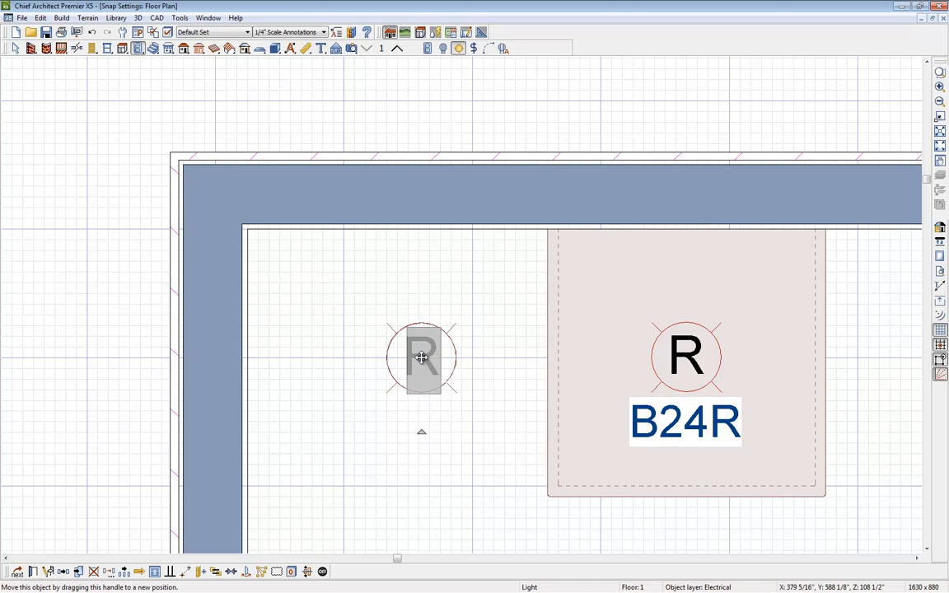
pyautogui.moveTo(421, 357)
pyautogui.mouseDown()
pyautogui.moveTo(417, 334)
pyautogui.moveTo(383, 319)
pyautogui.moveTo(367, 344)
pyautogui.moveTo(366, 383)
pyautogui.moveTo(441, 403)
pyautogui.moveTo(477, 386)
pyautogui.moveTo(477, 322)
pyautogui.moveTo(432, 293)
pyautogui.moveTo(424, 235)
pyautogui.mouseUp()
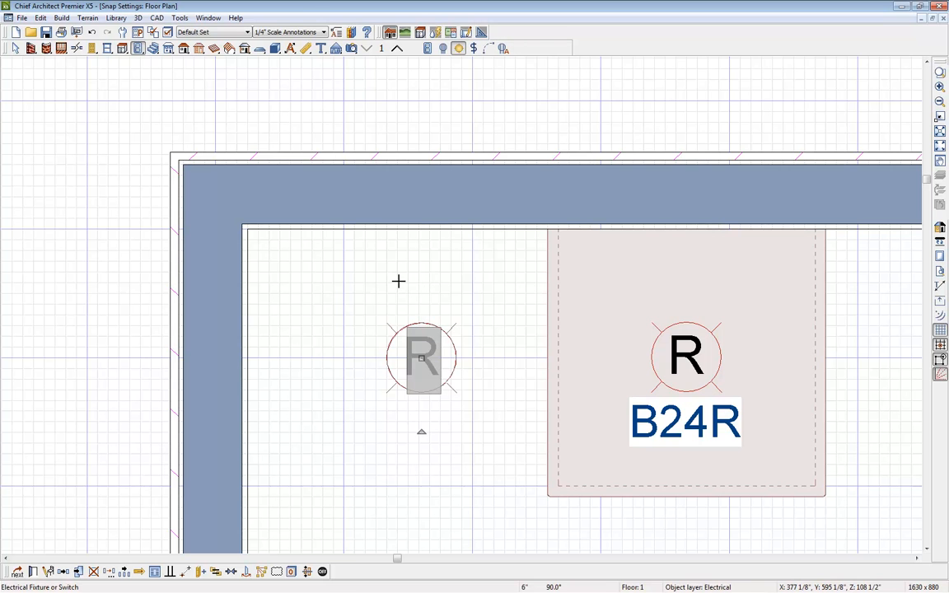
# Open the help for the Preferences dialog and read its Snap Properties Panel topic.
pyautogui.click(139, 33)
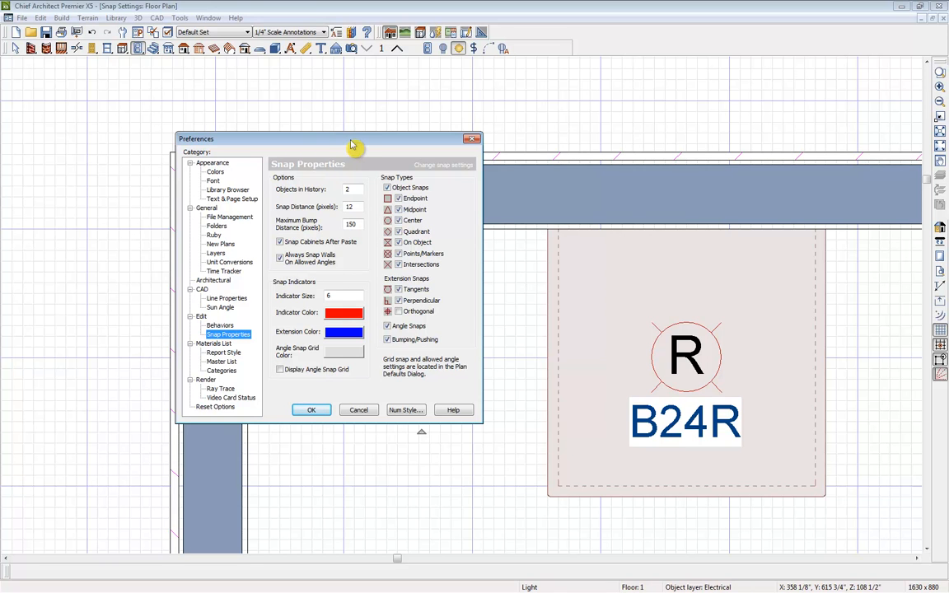
pyautogui.press('F1')
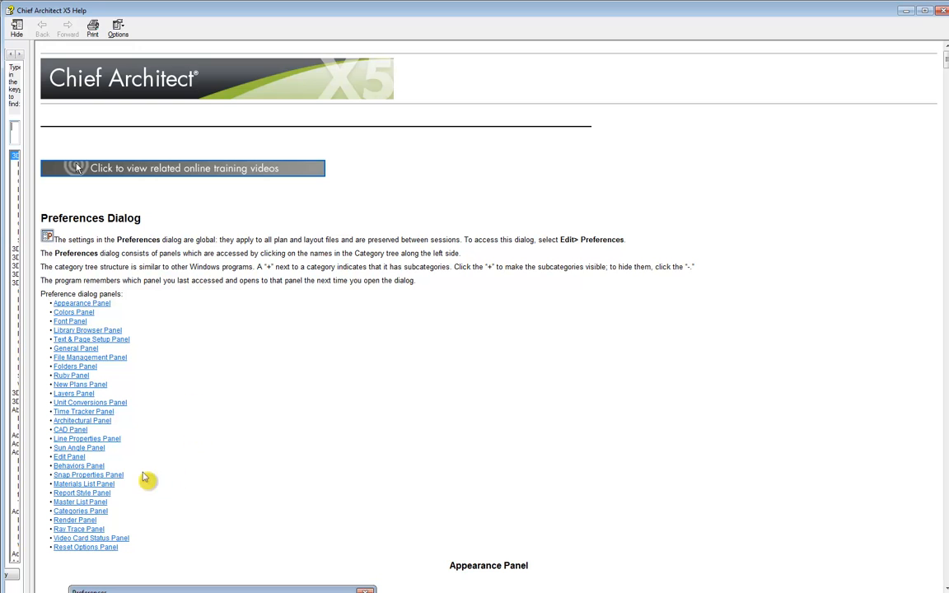
pyautogui.click(117, 476)
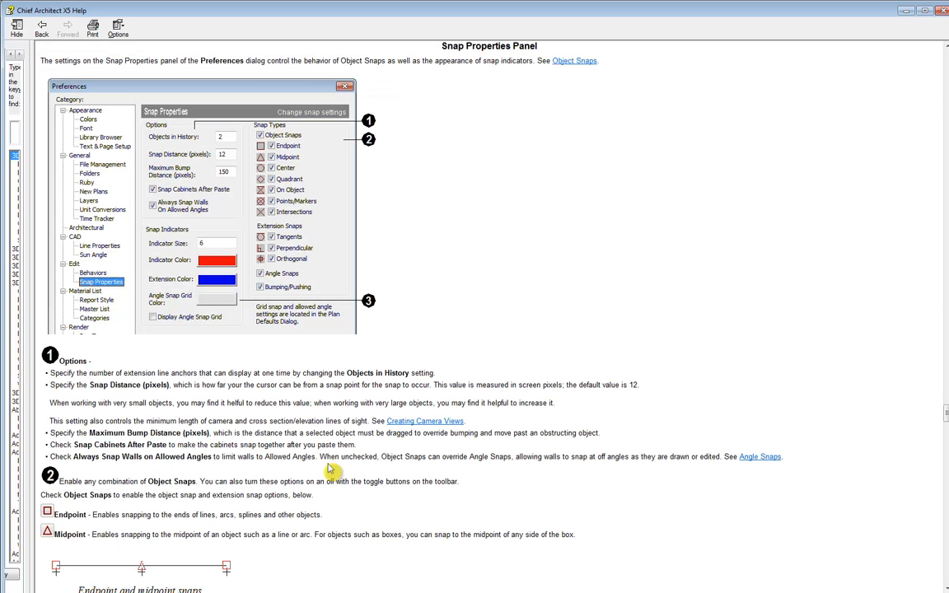
pyautogui.scroll(-2, 853, 446)
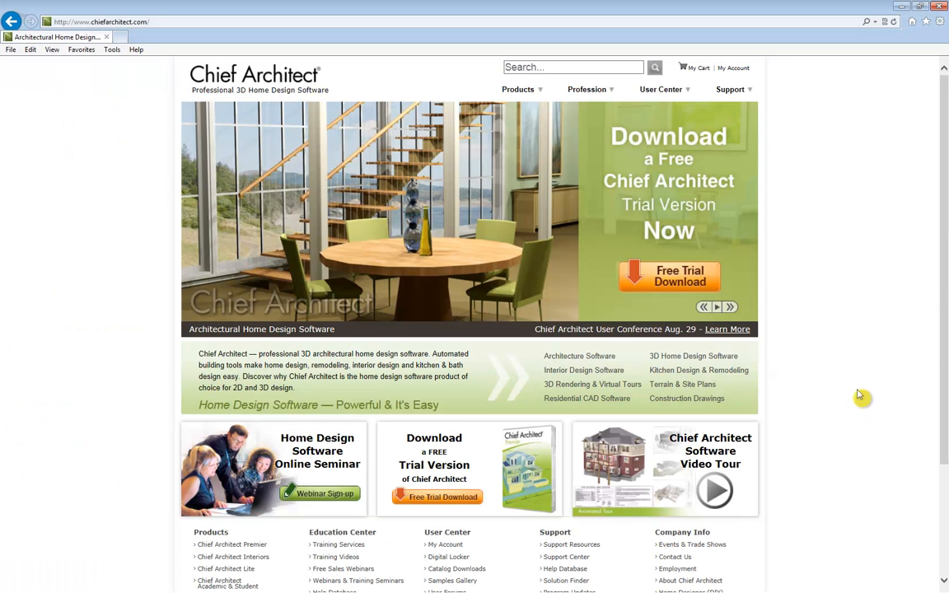
# Switch to the Chief Architect website in the browser and search its Help Database for "snap settings".
pyautogui.click(557, 68)
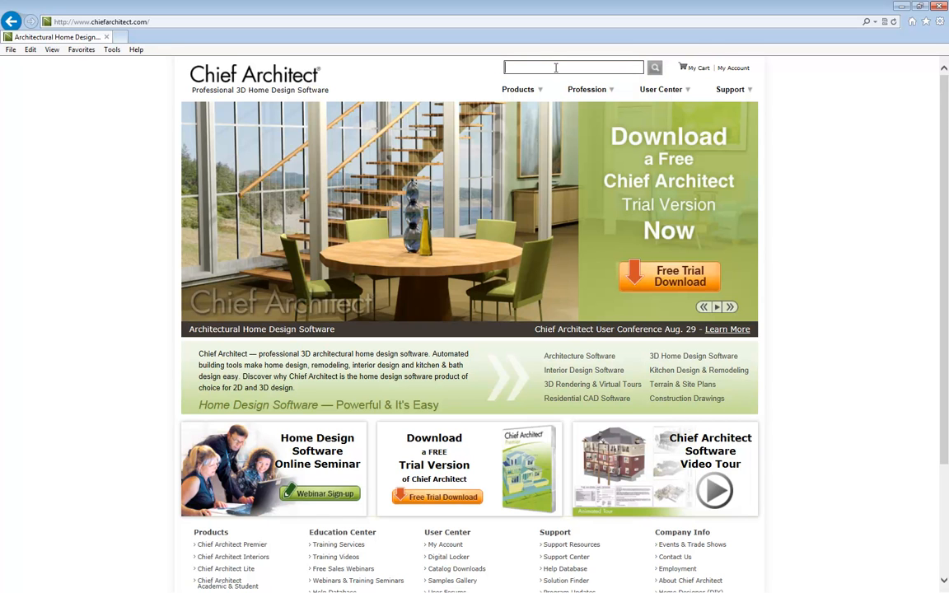
pyautogui.moveTo(725, 91)
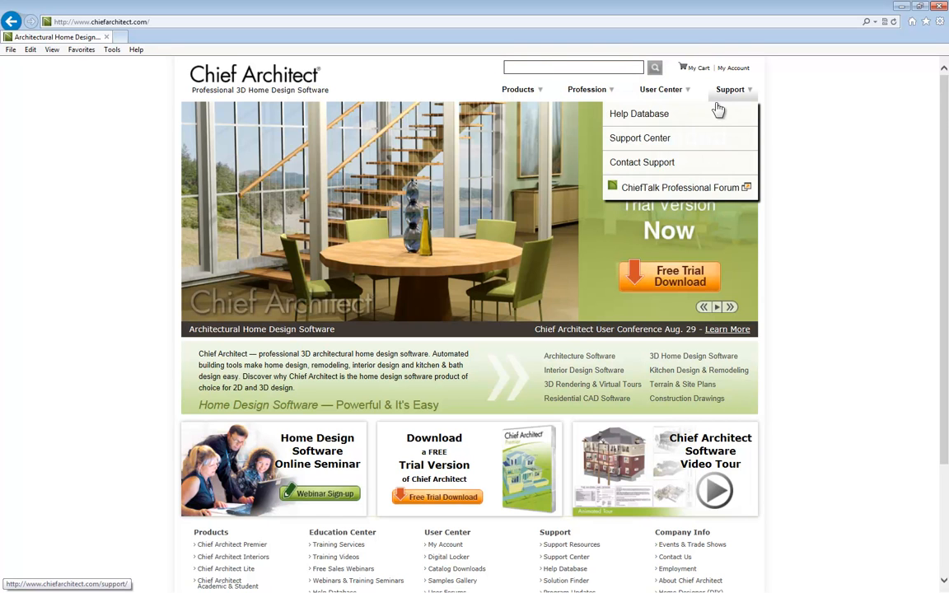
pyautogui.click(652, 123)
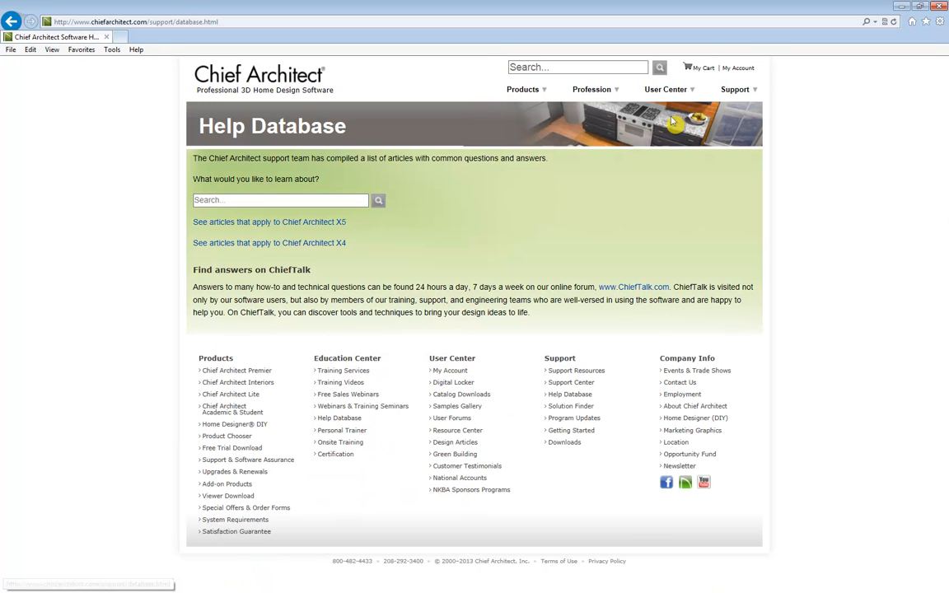
pyautogui.click(282, 200)
pyautogui.write('sna')
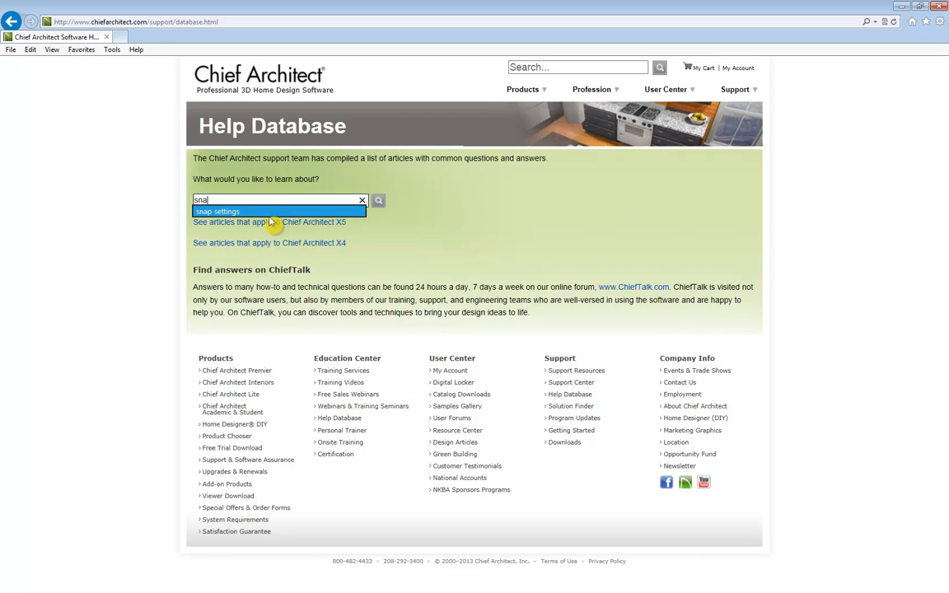
pyautogui.click(303, 213)
pyautogui.click(378, 202)
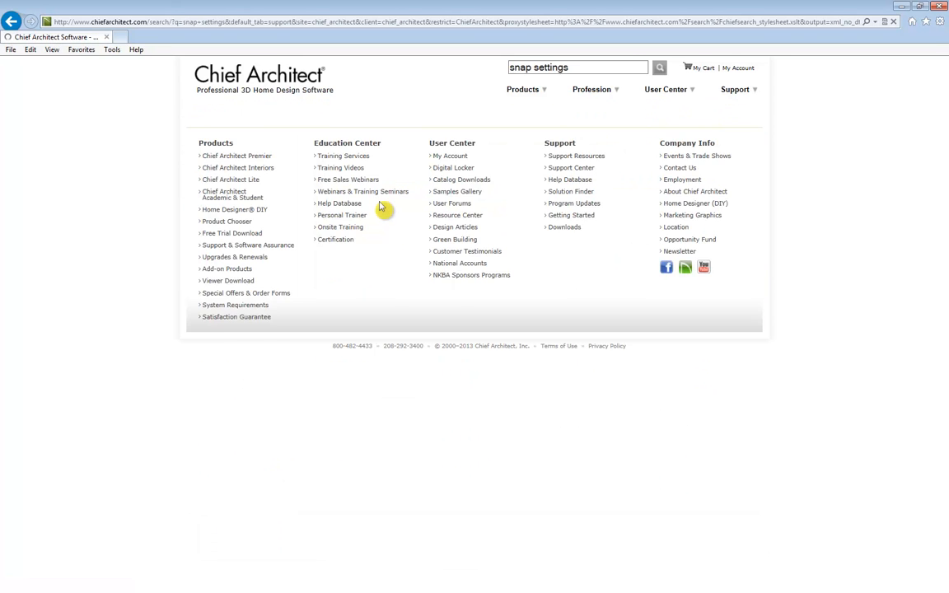